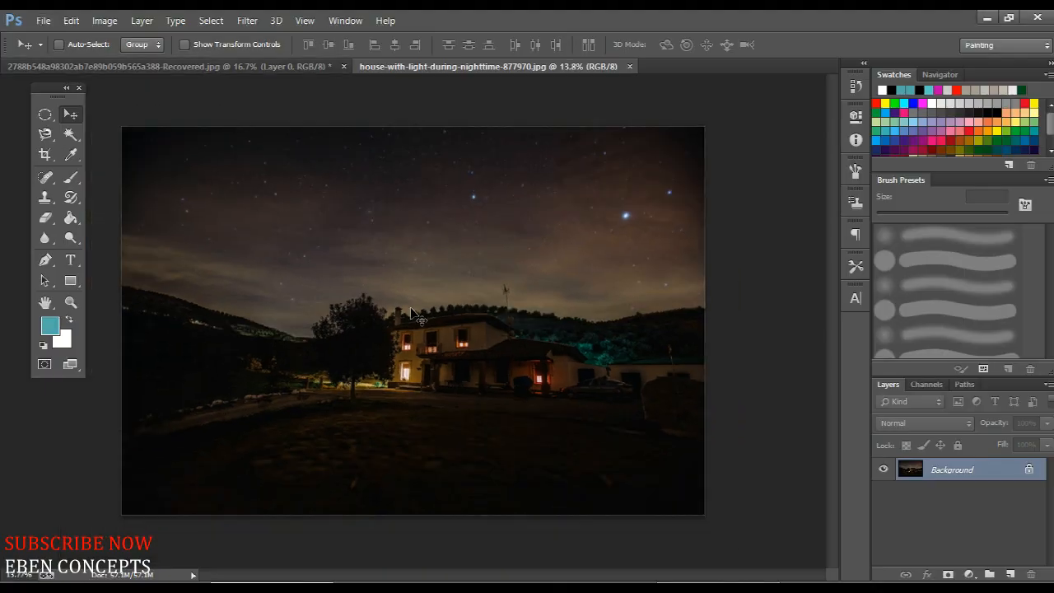
Step: Convert the locked Background of the night house photo into an editable layer with the default name
scroll(283, 239, down, 1)
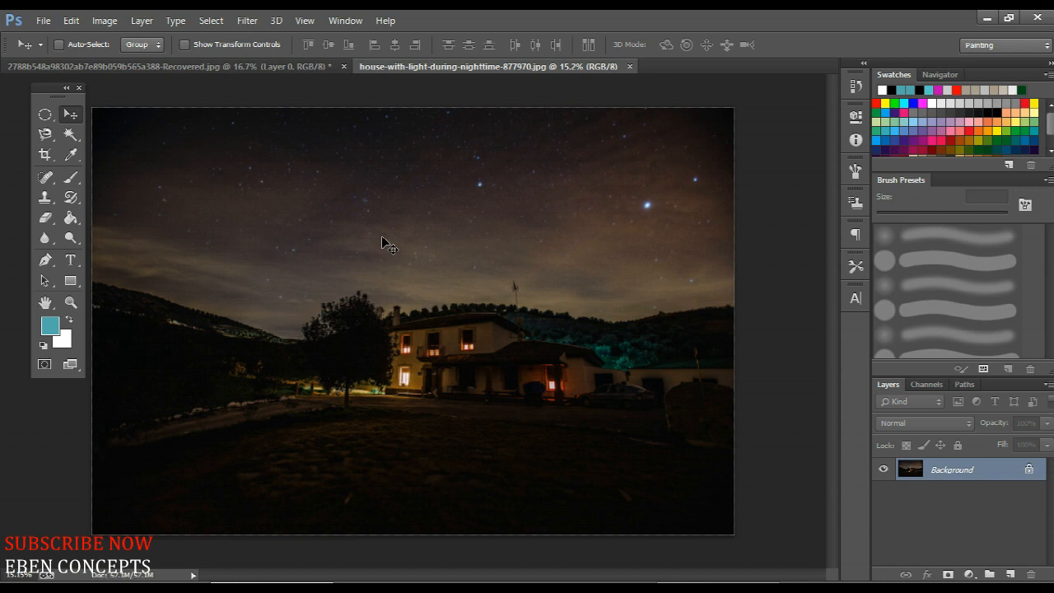
double_click(1000, 468)
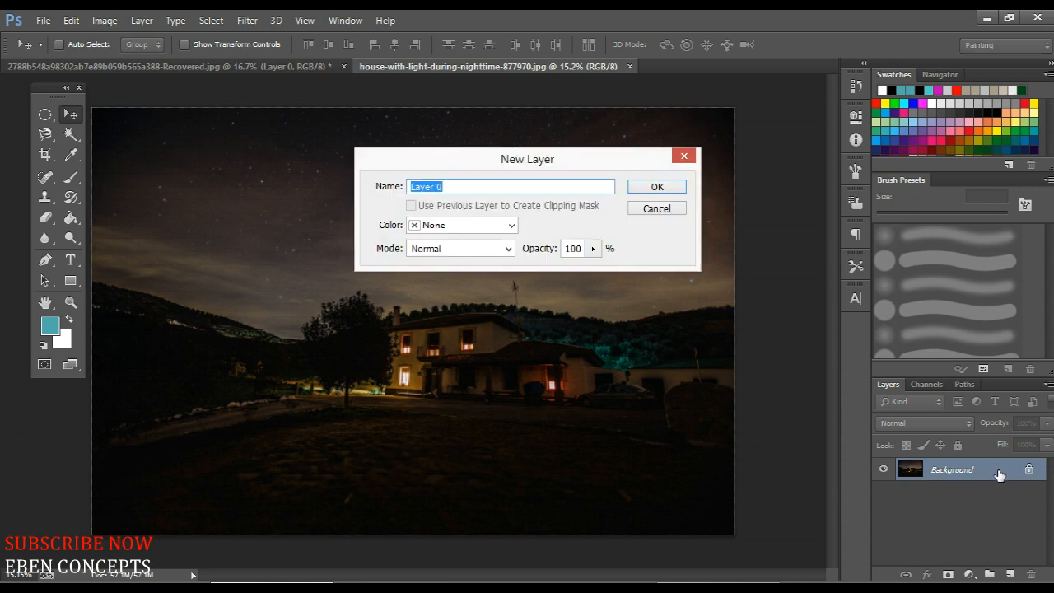
key(Return)
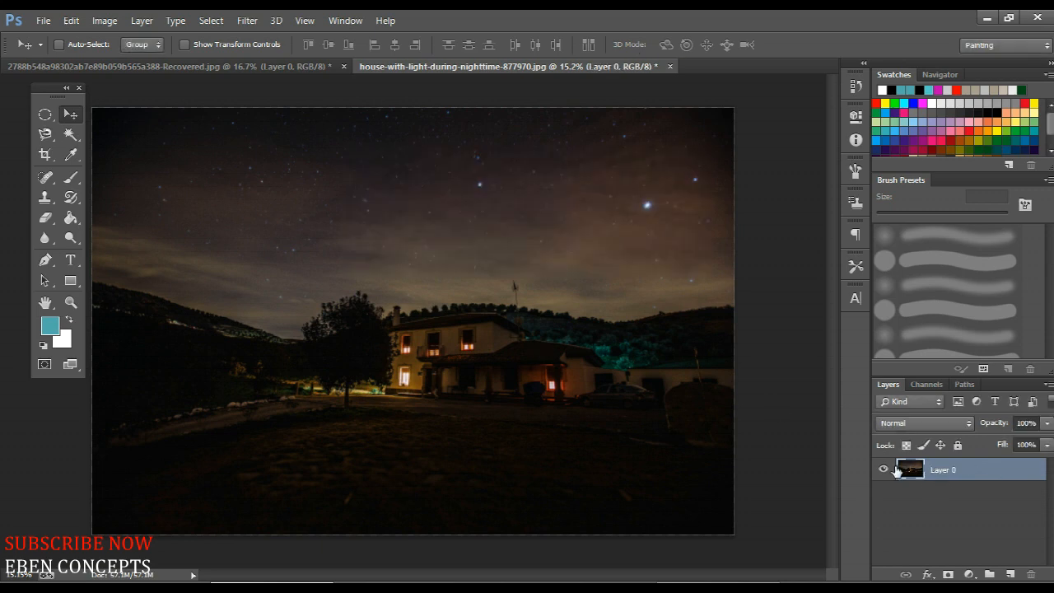
Step: Bring the blue virus cutout into the night house photo and scale it to about 55% in the sky above the house
click(185, 71)
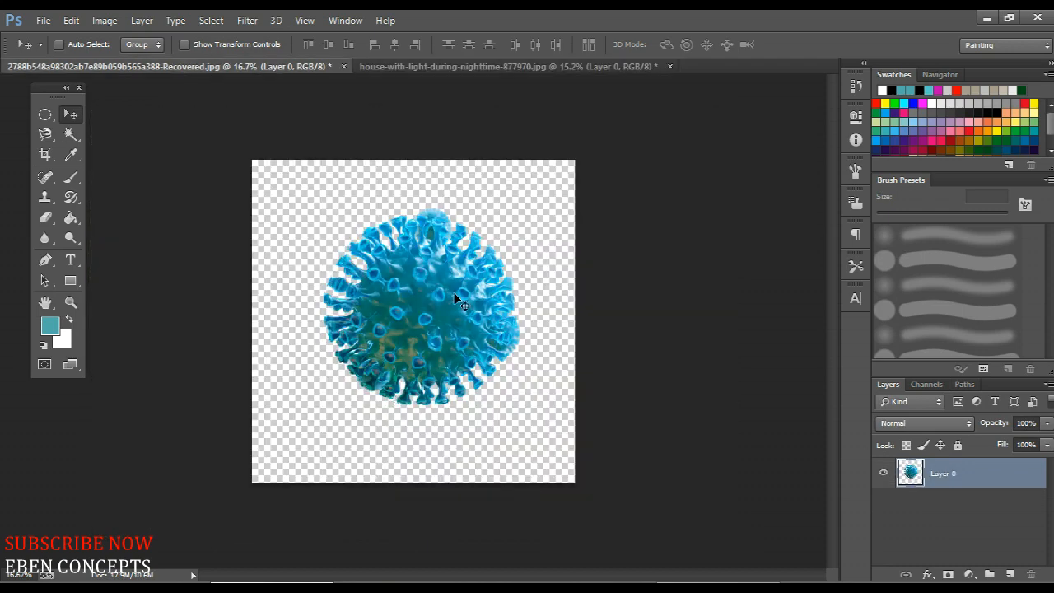
drag(442, 303, 469, 237)
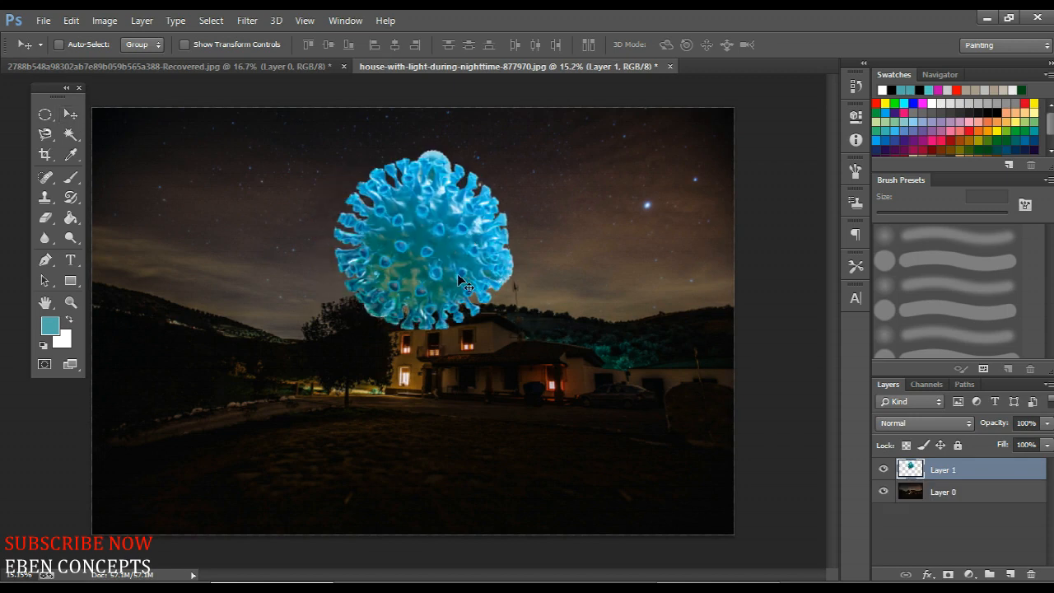
key(ctrl+t)
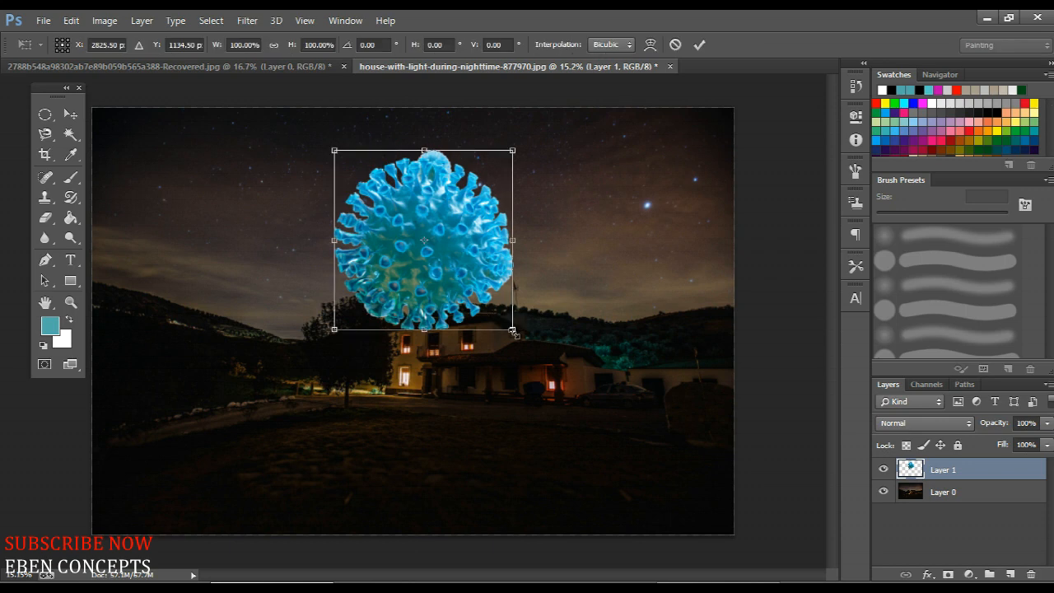
drag(513, 331, 472, 288)
drag(448, 247, 465, 211)
drag(491, 259, 485, 258)
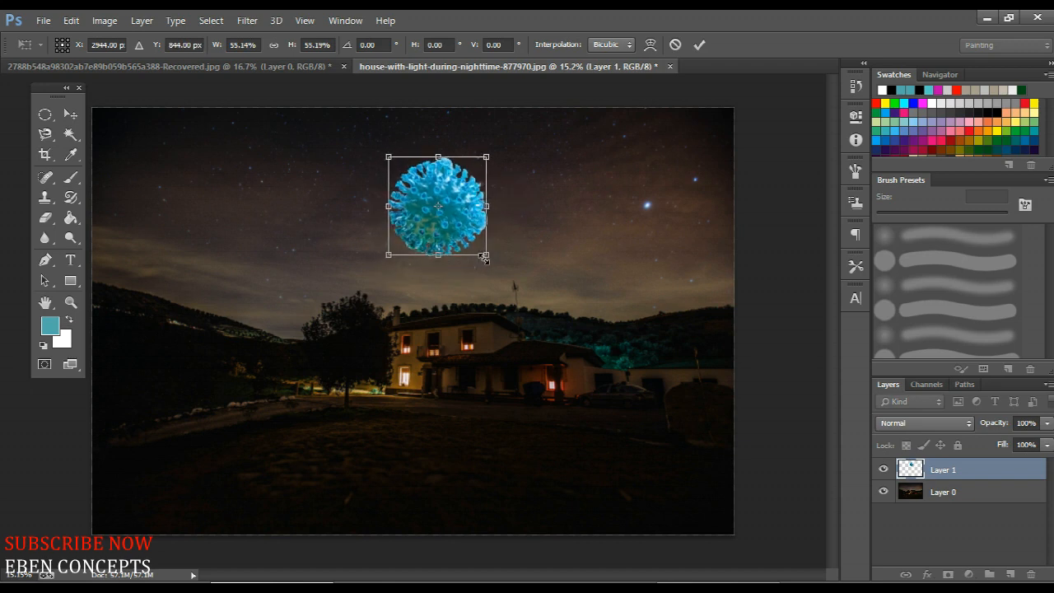
key(Return)
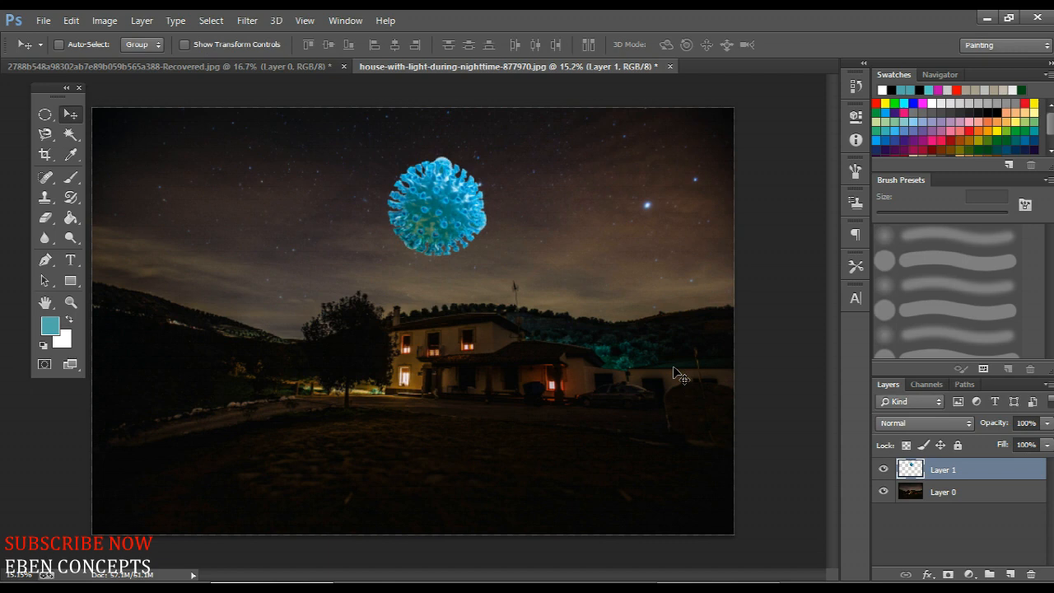
Step: Fine-tune the position of the virus in the sky above the house, shifting it slightly up and left
drag(437, 215, 432, 208)
key(shift+Right)
key(shift+Up)
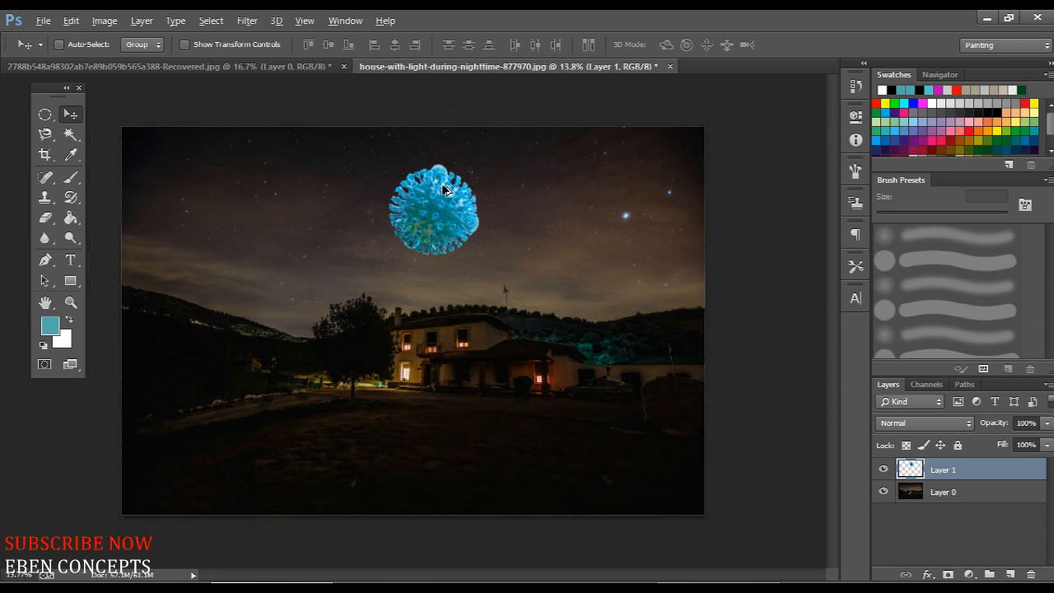
key(ctrl+plus)
key(ctrl+minus)
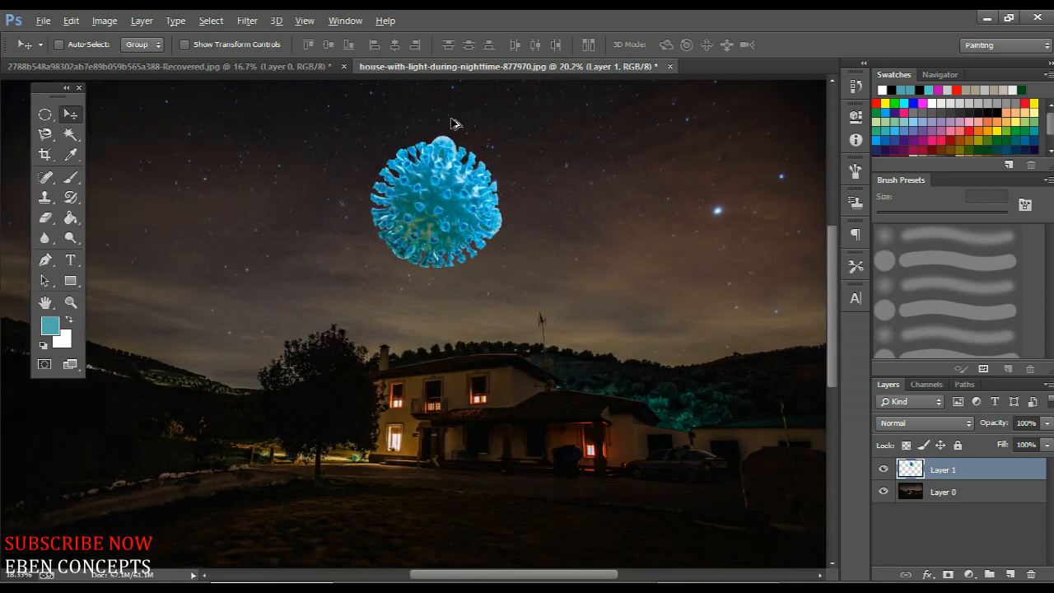
key(Down)
click(471, 121)
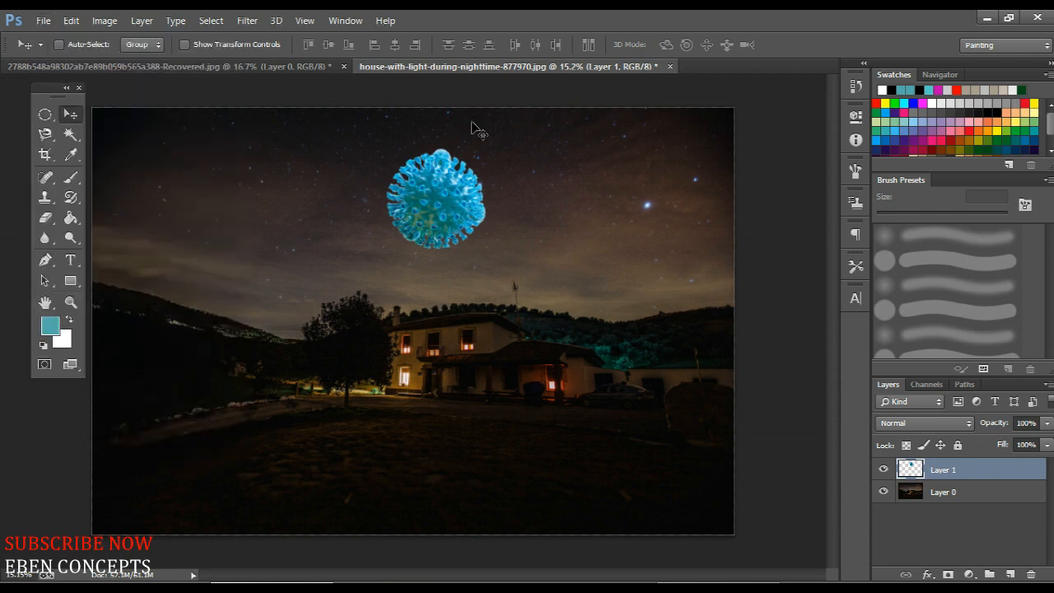
key(shift+Down)
key(shift+Down)
key(shift+Left)
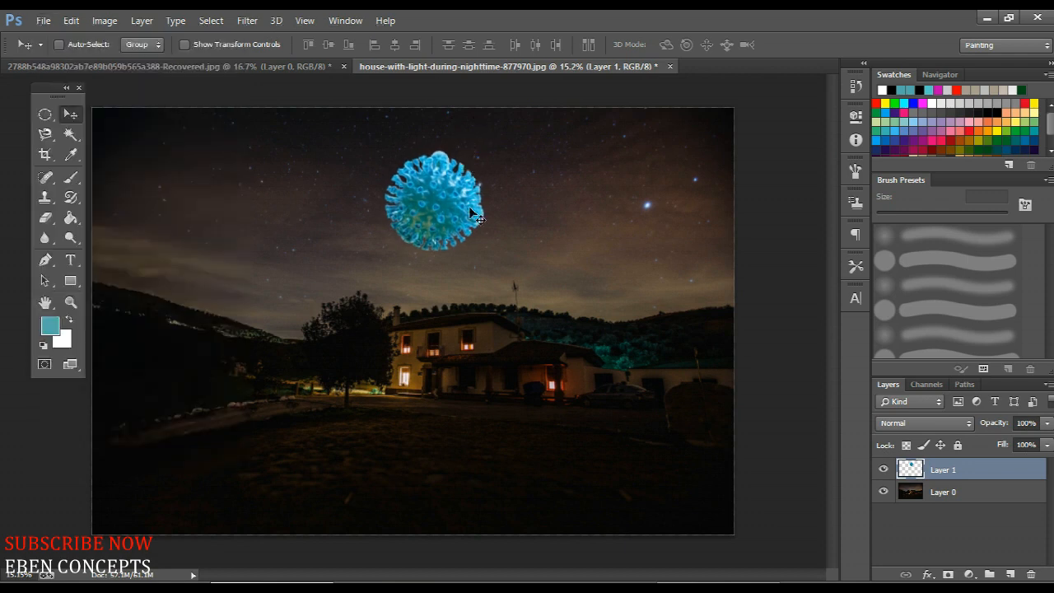
Step: Scale the virus down slightly with Free Transform
key(ctrl+t)
drag(486, 251, 483, 248)
key(Return)
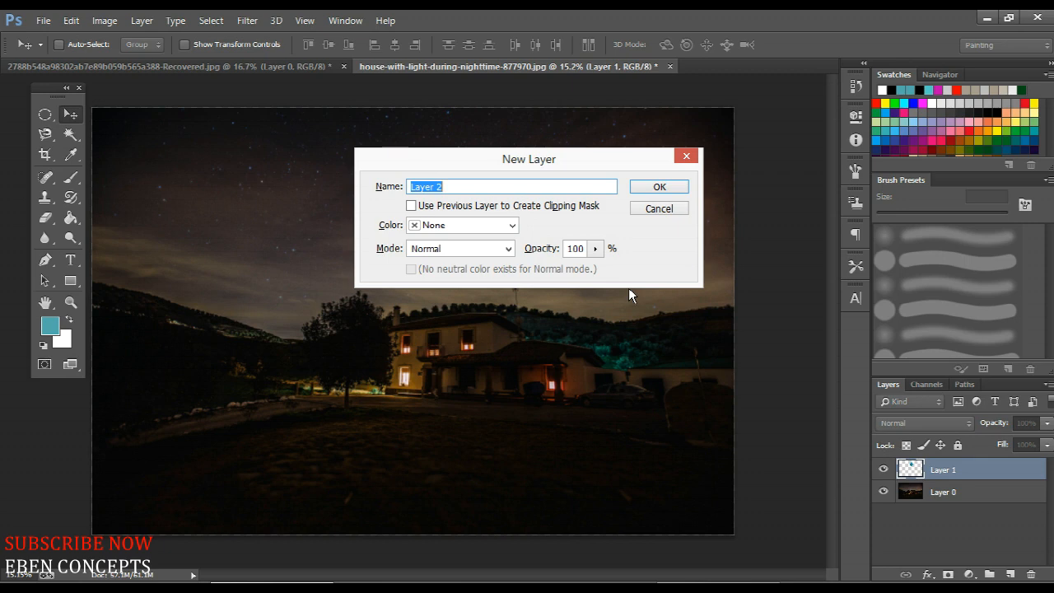
Step: Add a new layer named Glow above the virus and choose a soft round brush preset
text(Glow)
key(Return)
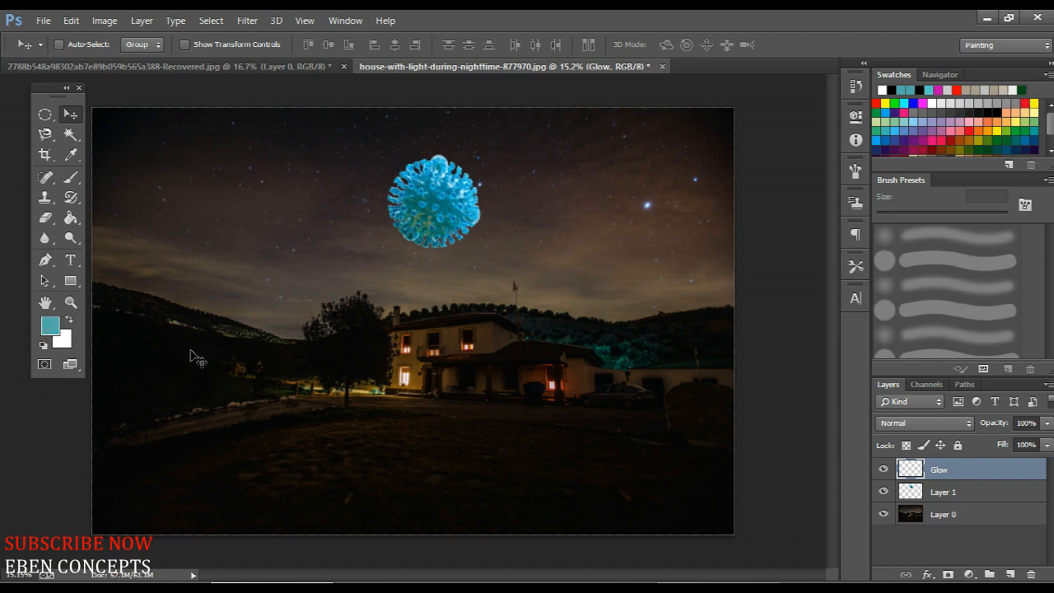
key(b)
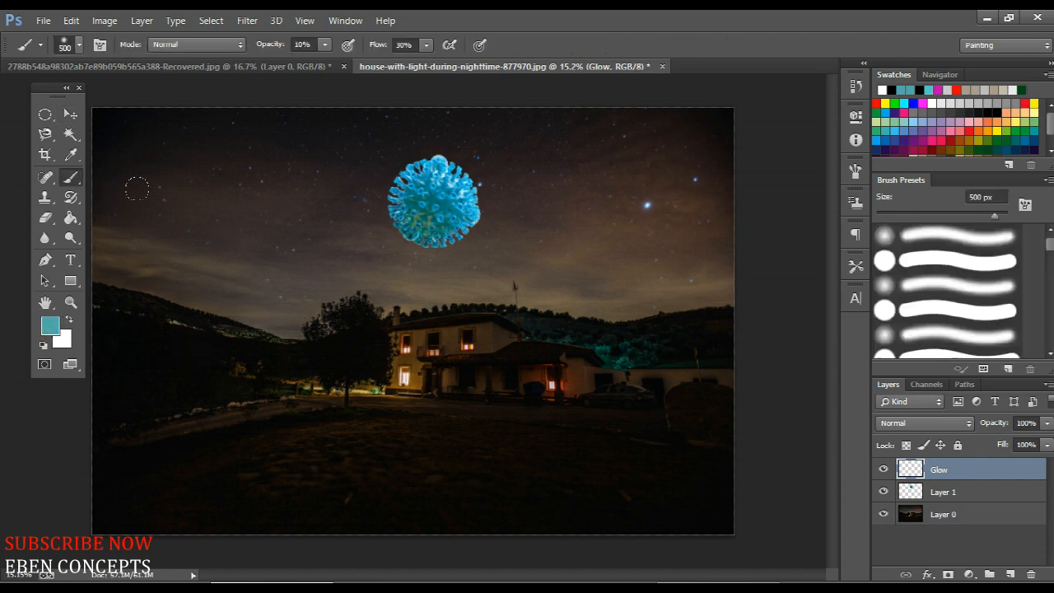
right_click(445, 333)
click(457, 370)
click(638, 22)
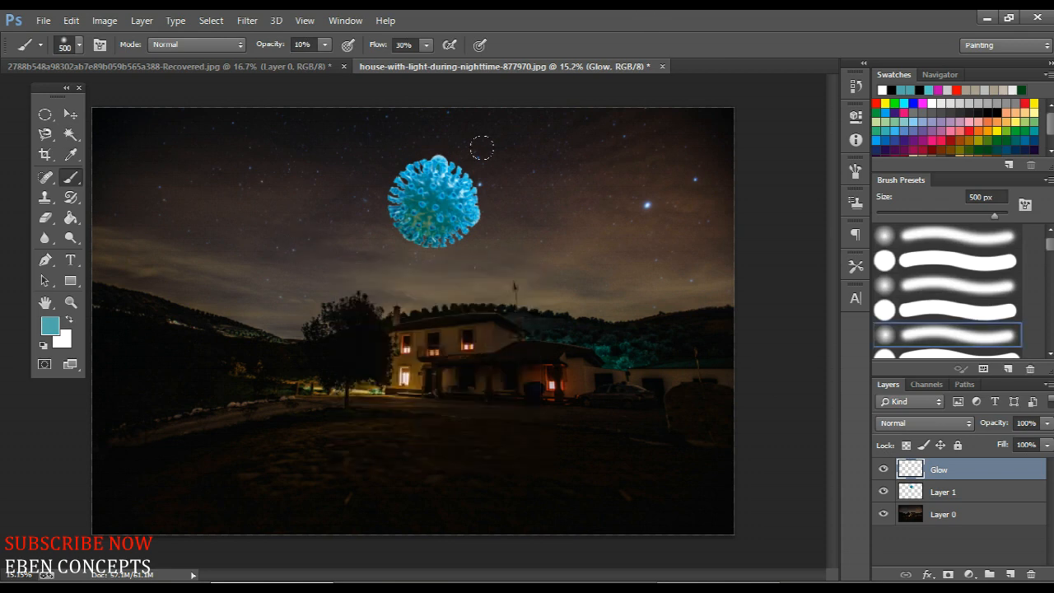
Step: Paint a teal glow over the virus with the soft brush at 1100 px, 73% opacity and 34% flow
key(bracketright)
key(bracketright)
key(bracketright)
key(bracketright)
key(bracketright)
key(bracketright)
drag(378, 46, 381, 46)
drag(267, 46, 287, 45)
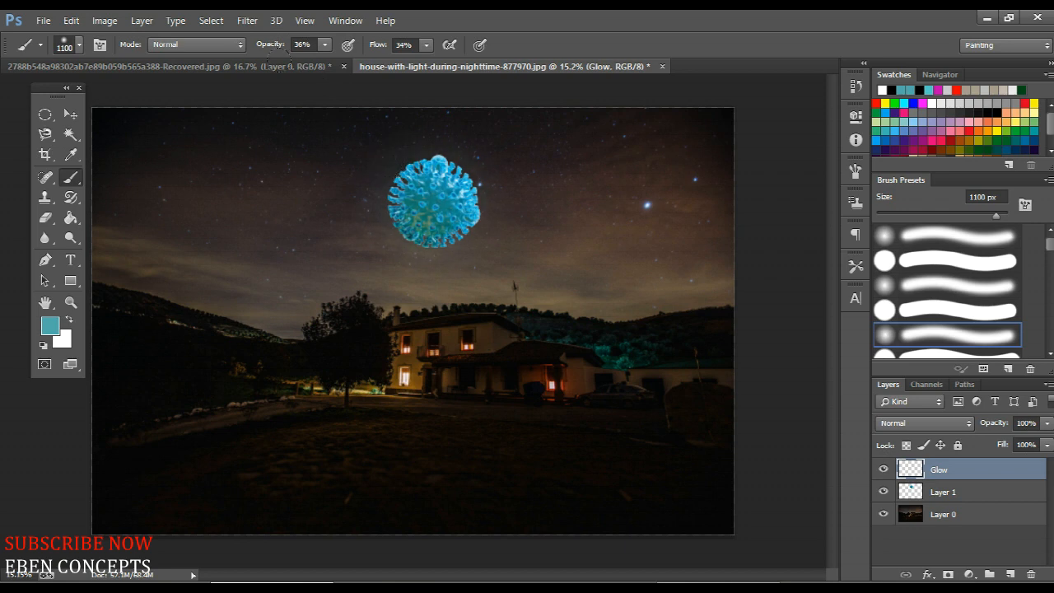
drag(263, 47, 296, 49)
click(432, 196)
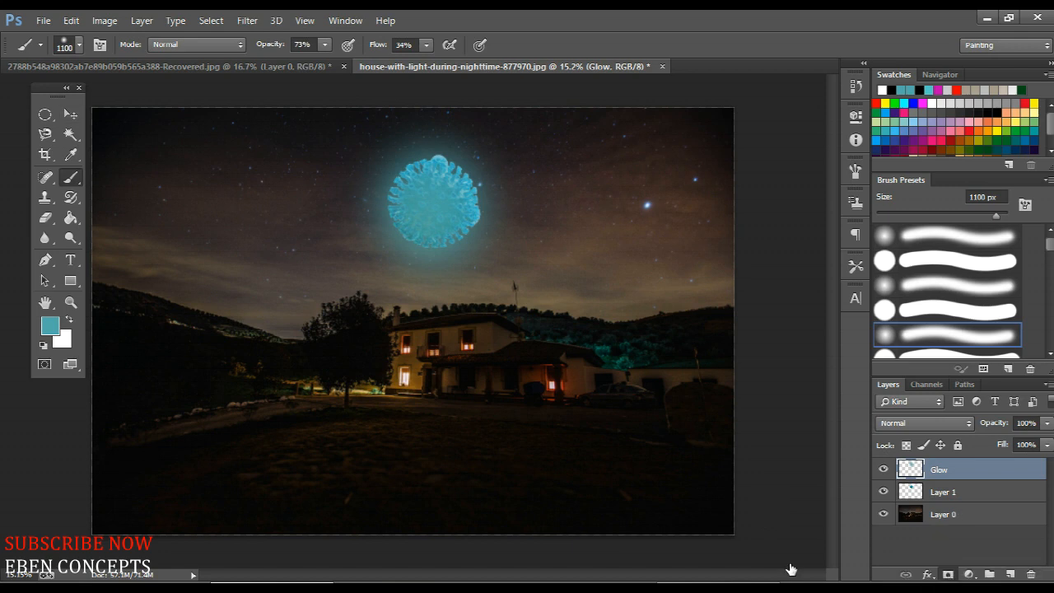
Step: Add a mask to the Glow layer and paint it black over the virus with an 800 px brush, keeping only the surrounding halo
click(949, 574)
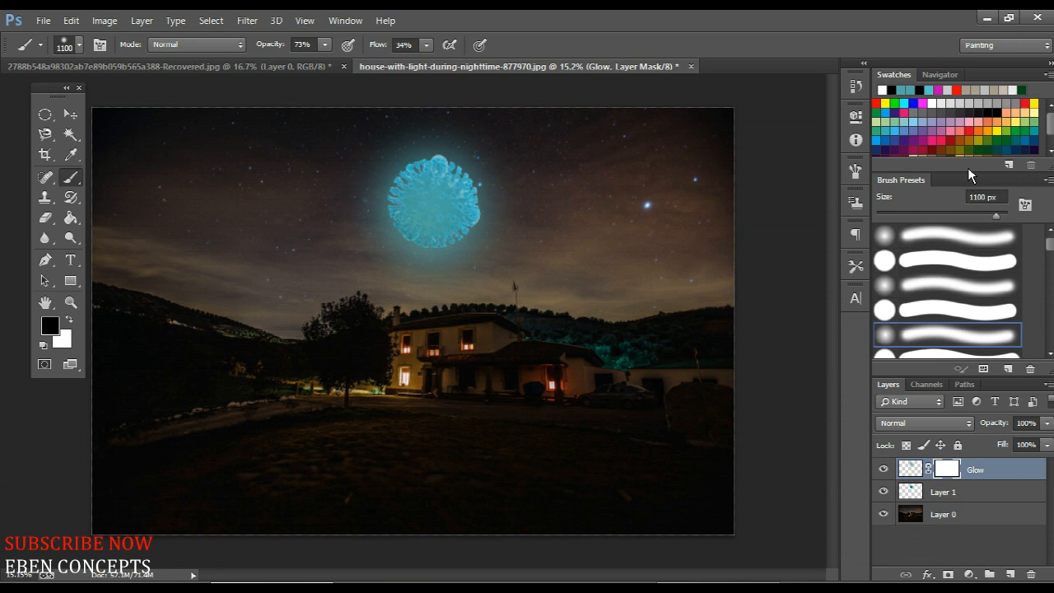
key(x)
click(892, 89)
key(bracketleft)
key(bracketleft)
key(bracketleft)
mouse_move(408, 177)
mouse_down()
mouse_move(435, 207)
mouse_move(412, 181)
mouse_move(416, 170)
mouse_move(420, 188)
mouse_up()
Step: Soften the virus on Layer 1 with a slight Gaussian Blur
scroll(372, 192, down, 2)
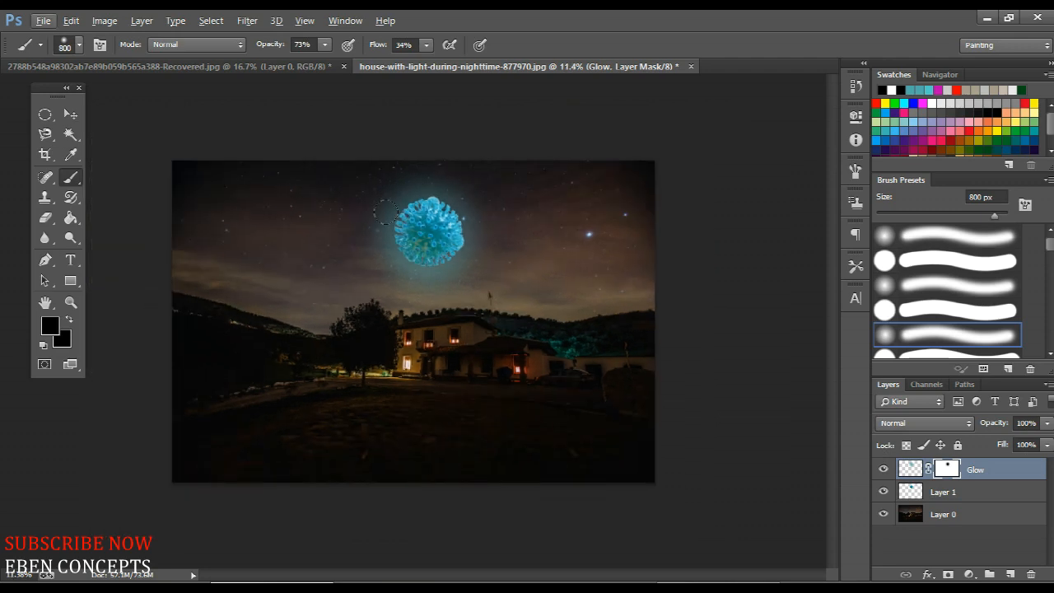
scroll(372, 192, up, 1)
click(71, 114)
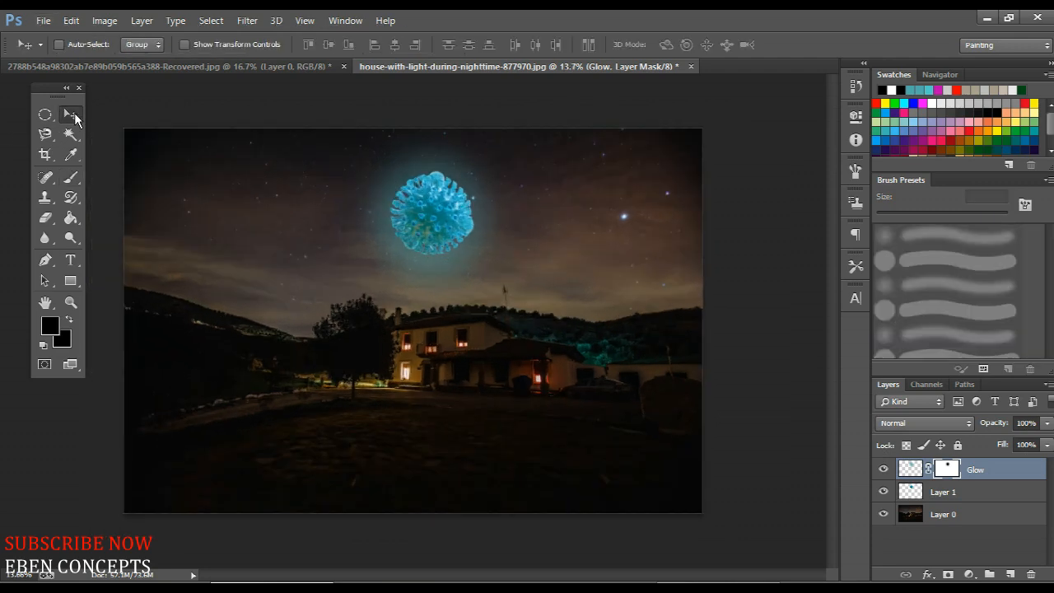
click(915, 492)
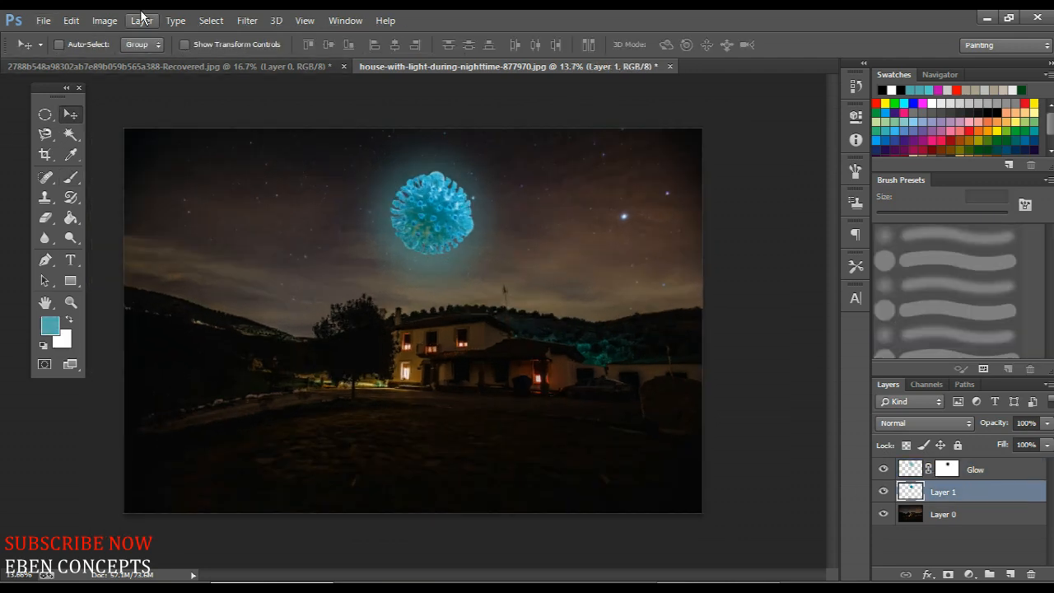
click(247, 20)
mouse_move(355, 181)
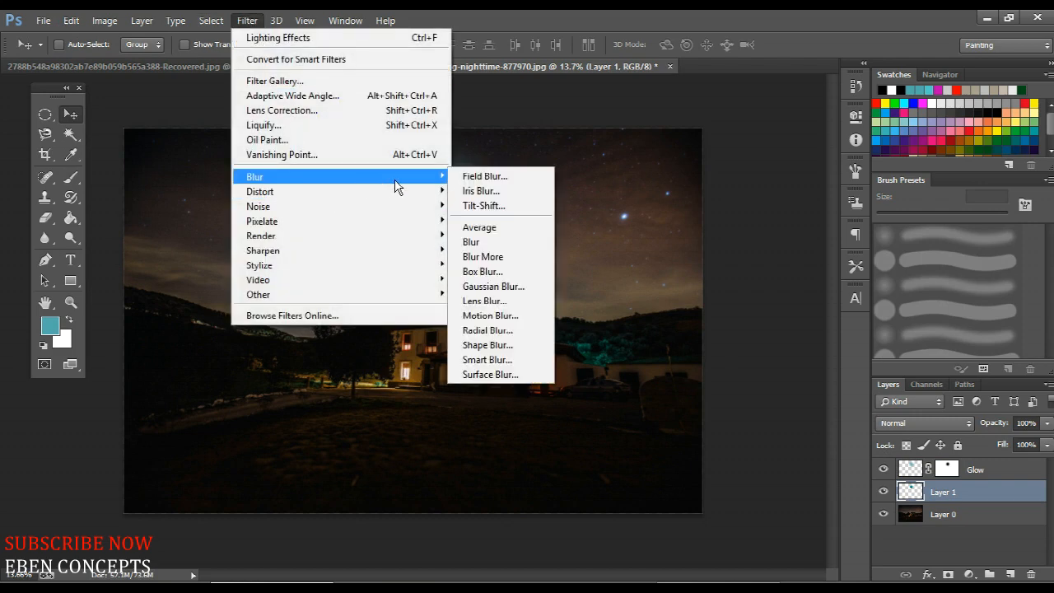
click(511, 287)
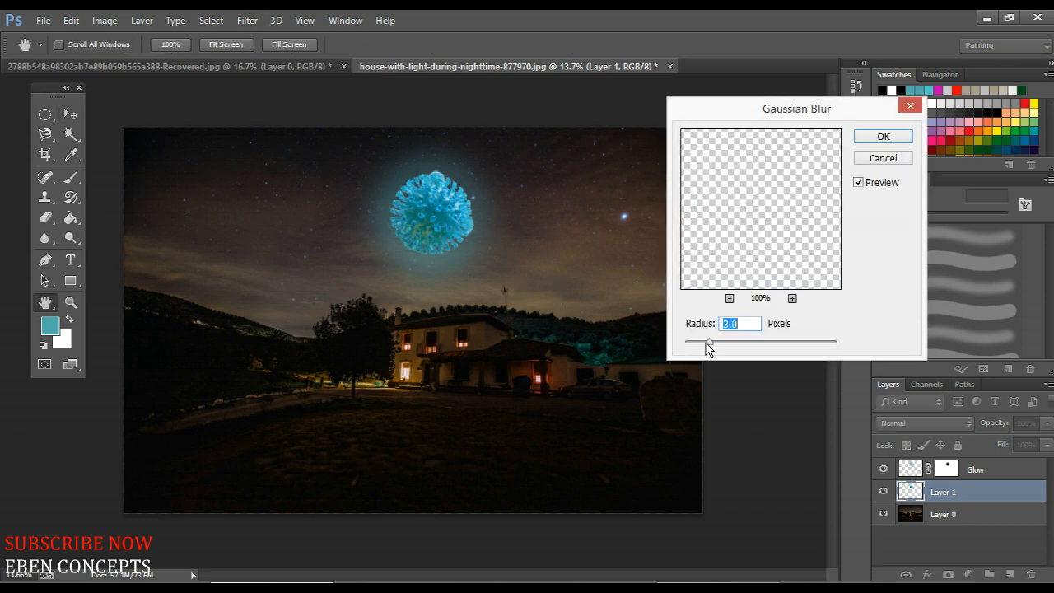
drag(706, 347, 701, 348)
click(865, 138)
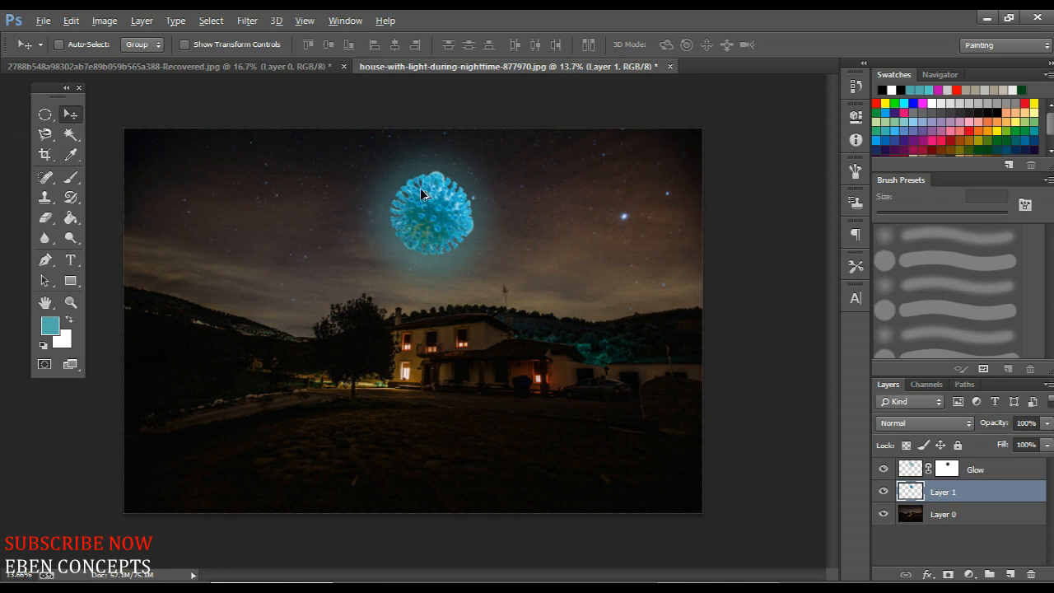
Step: Examine the softened virus and its surrounding glow up close and in the whole picture
scroll(261, 196, up, 2)
scroll(449, 171, up, 3)
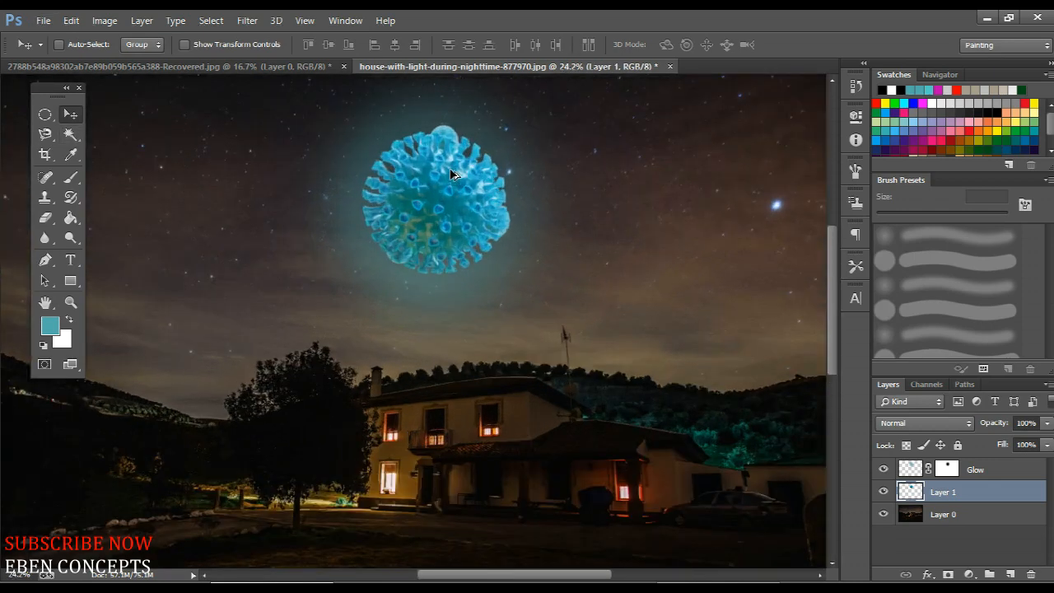
scroll(451, 174, up, 2)
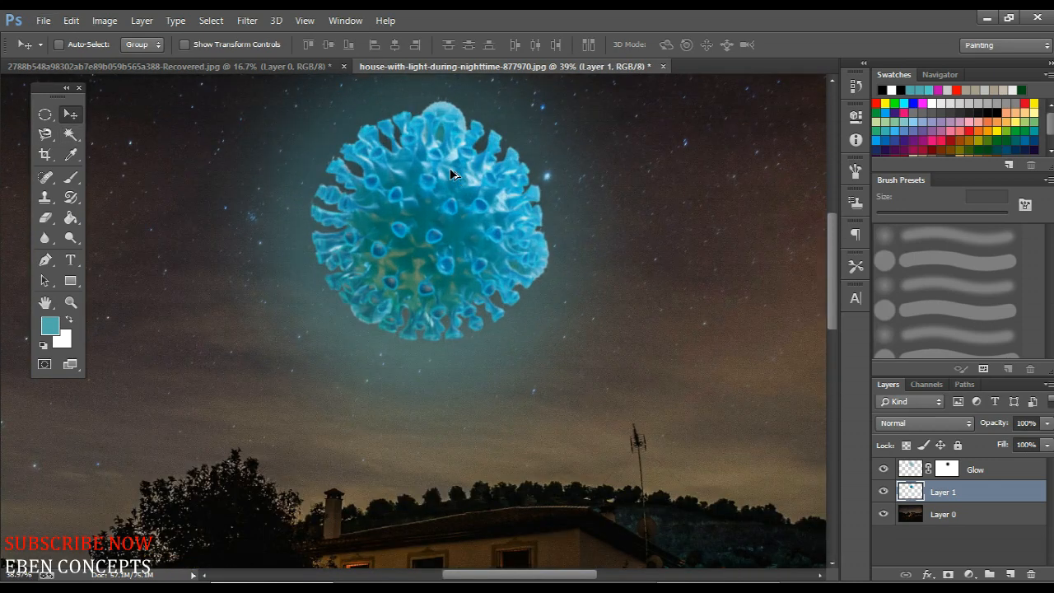
key(alt+bracketright)
key(alt+bracketleft)
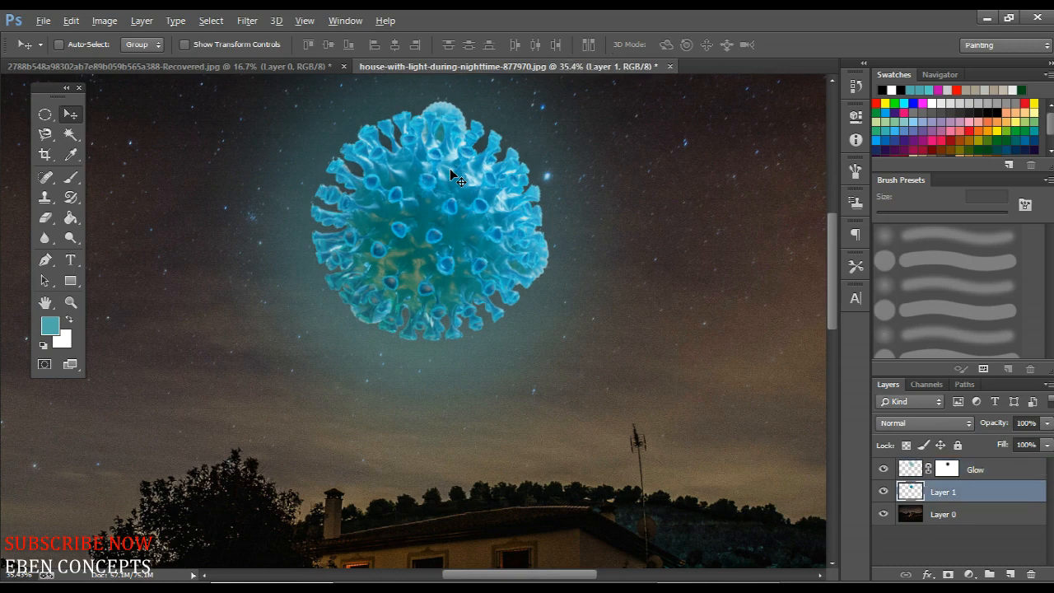
scroll(451, 174, down, 2)
scroll(451, 175, down, 3)
scroll(451, 174, down, 2)
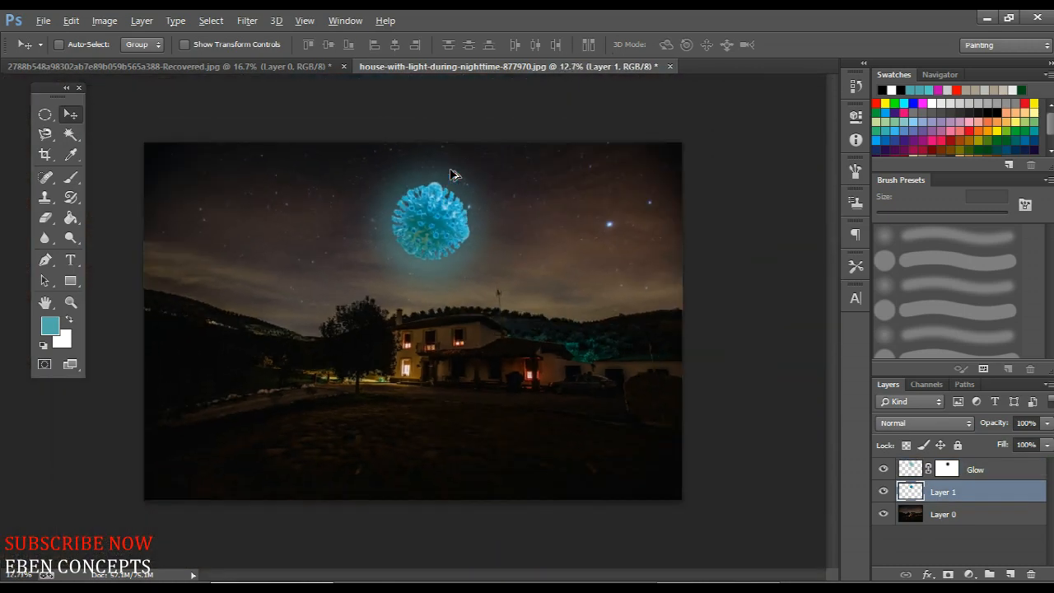
Step: Add a Color Balance adjustment above Layer 0, shifting the midtones toward cyan and setting Yellow-Blue to +74
click(960, 519)
click(968, 574)
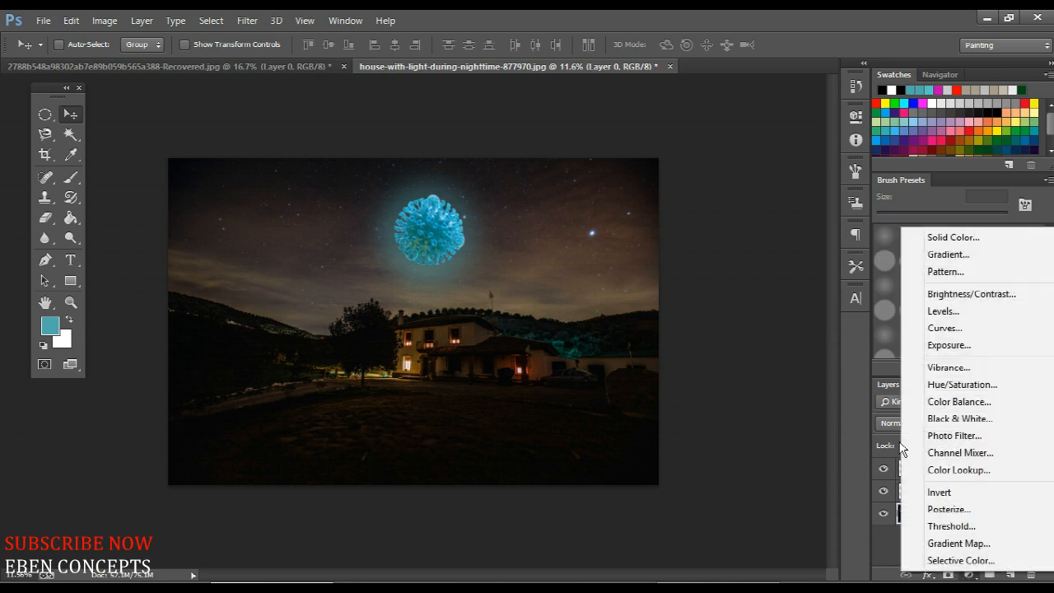
click(970, 403)
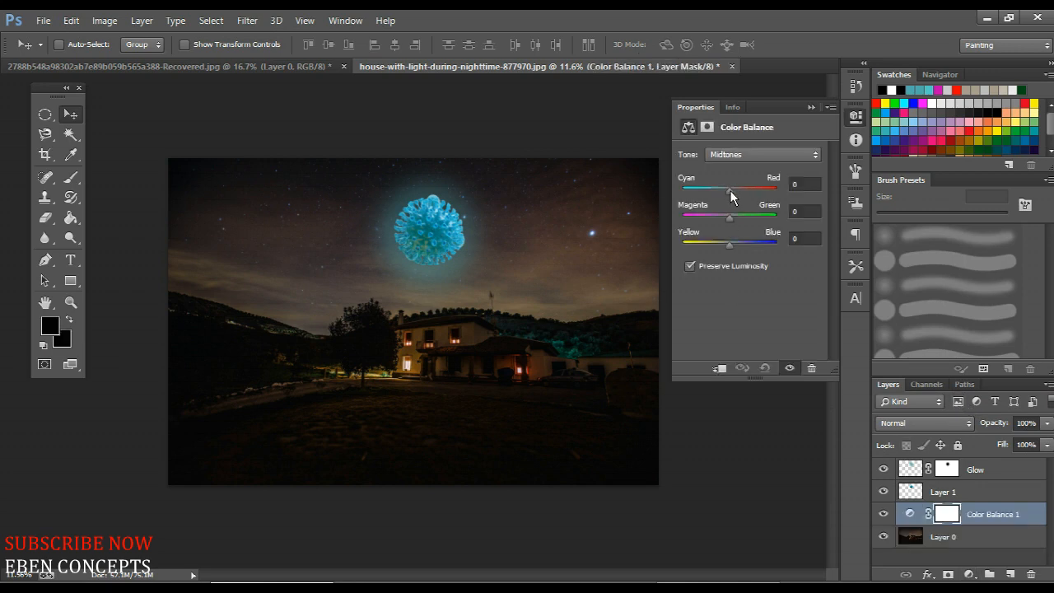
drag(731, 192, 699, 194)
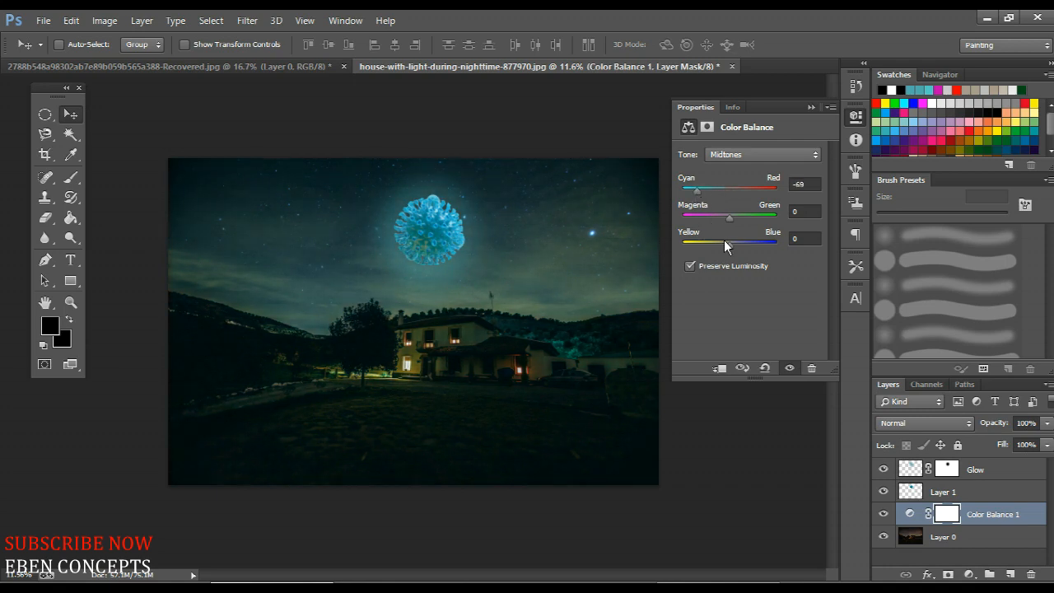
drag(730, 247, 766, 246)
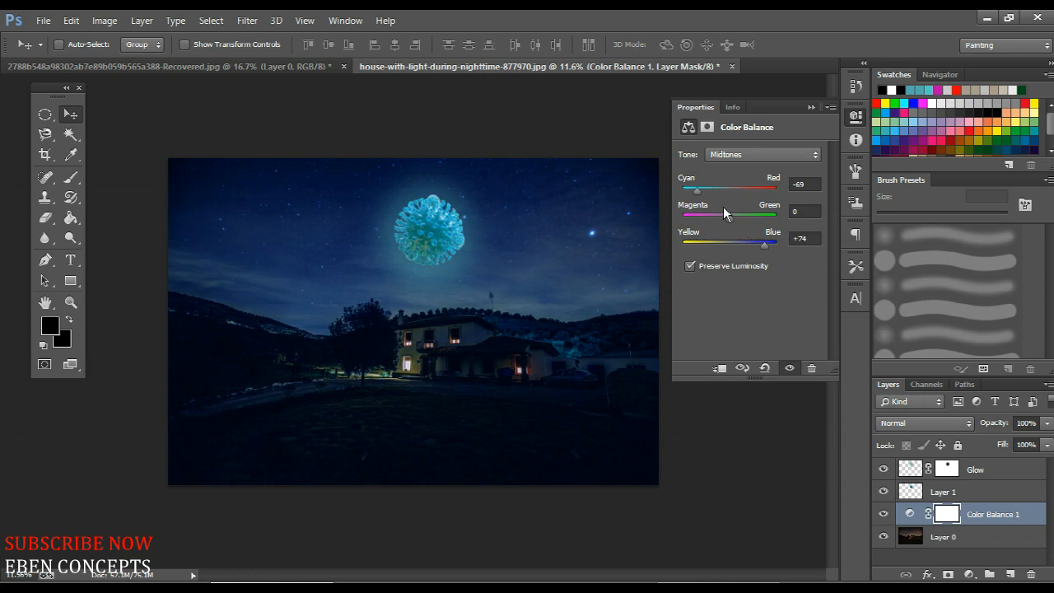
mouse_move(701, 199)
mouse_down()
mouse_move(719, 198)
mouse_move(692, 198)
mouse_move(710, 195)
mouse_up()
click(854, 119)
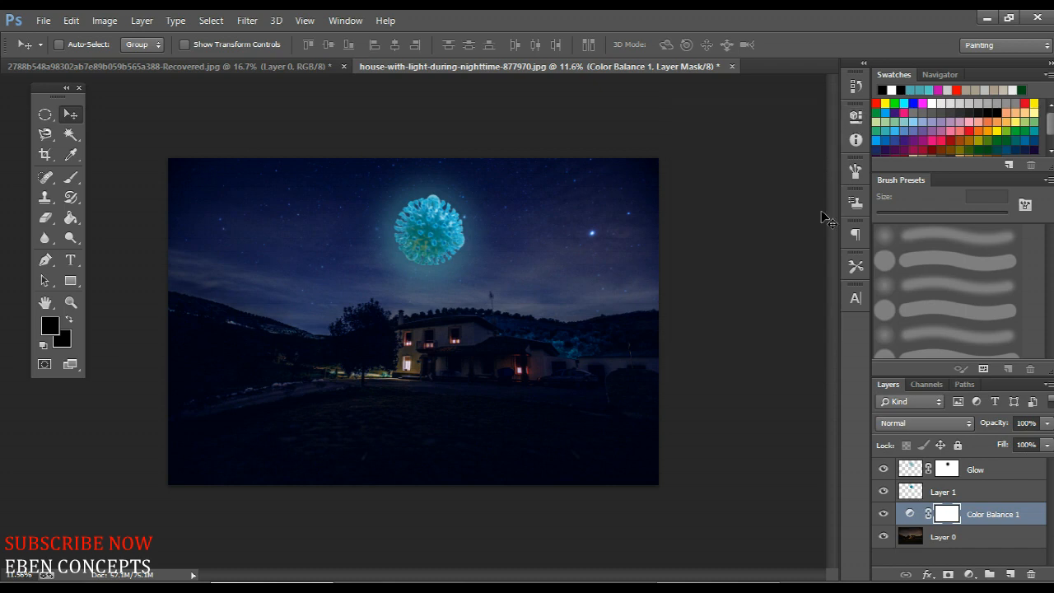
Step: Set the blend mode of the virus on Layer 1 to Multiply
click(947, 495)
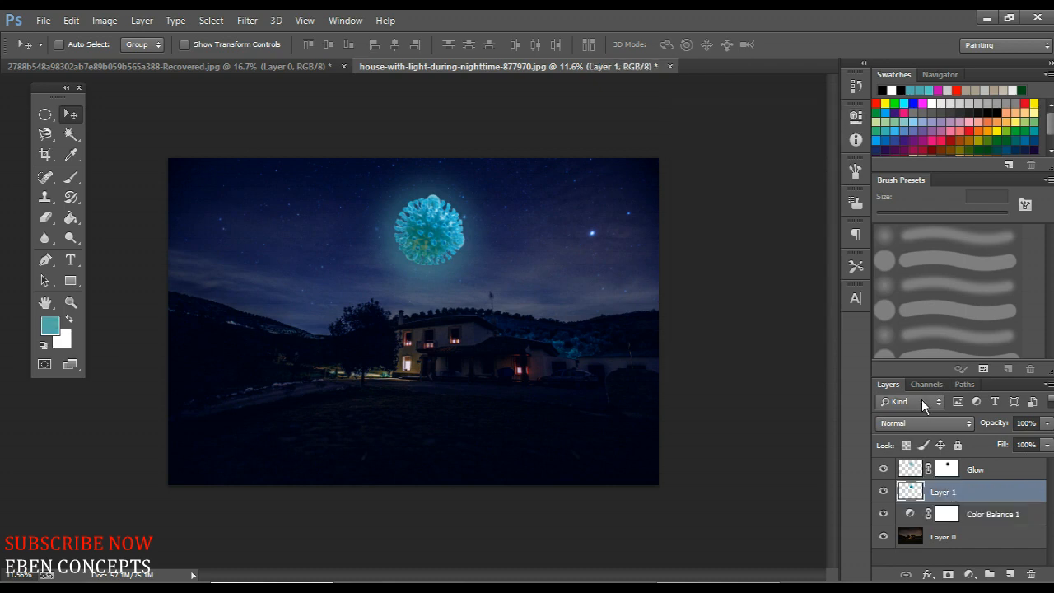
click(927, 424)
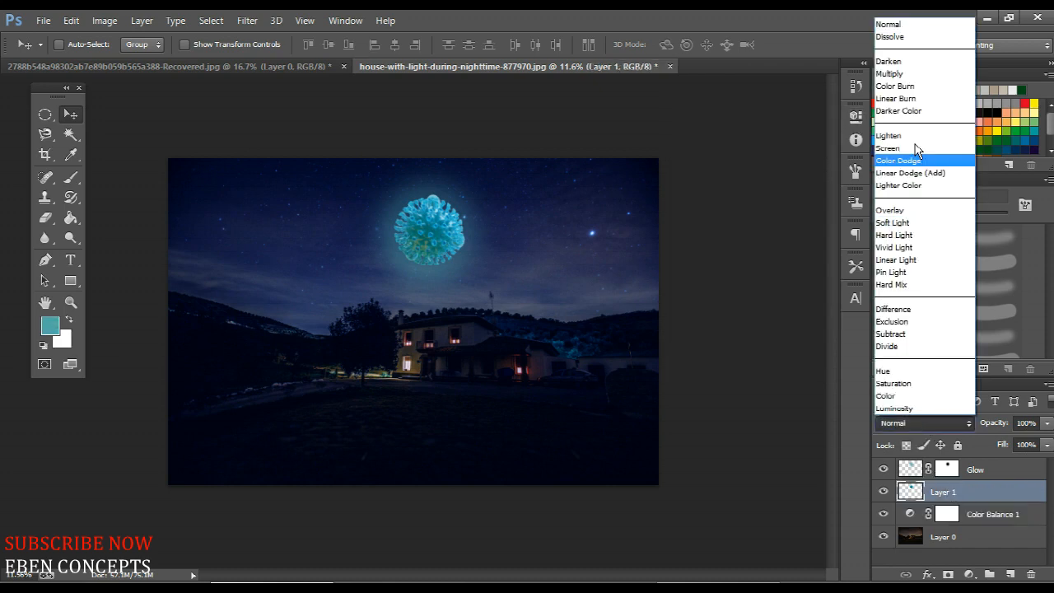
click(919, 76)
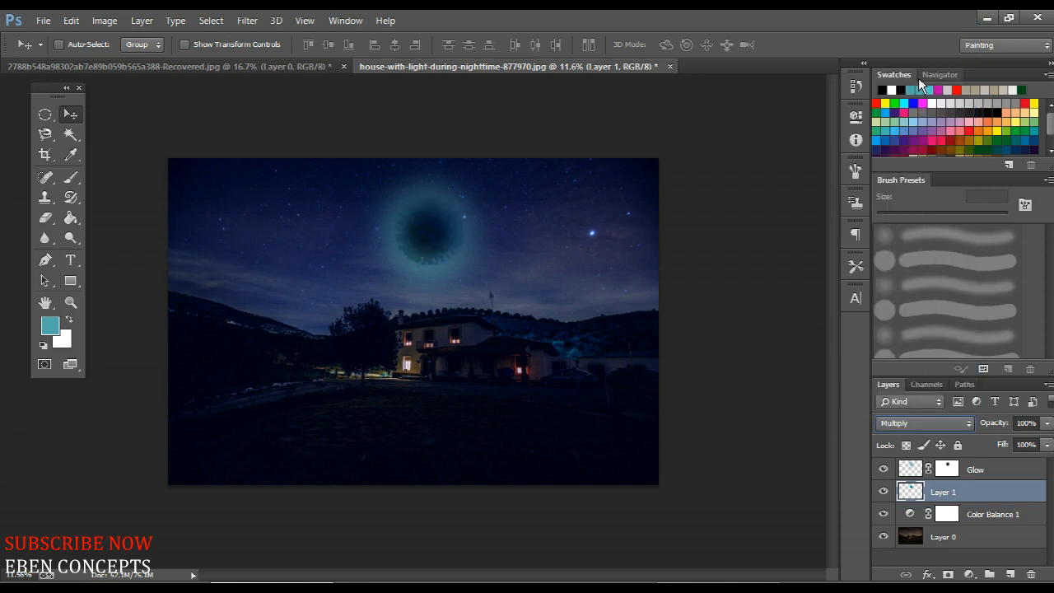
key(ctrl+z)
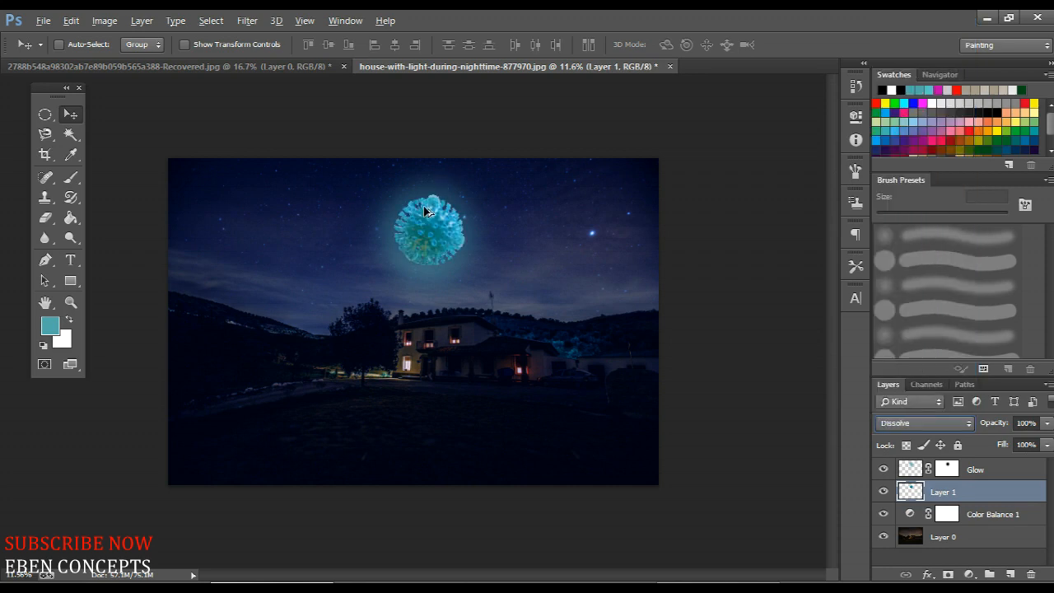
key(shift+plus)
click(925, 423)
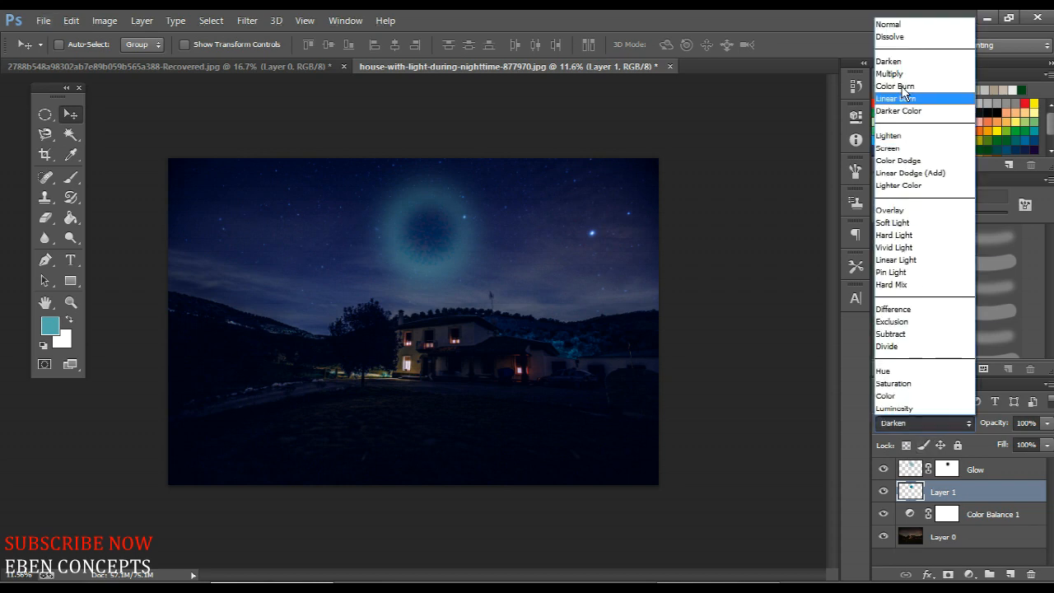
click(897, 73)
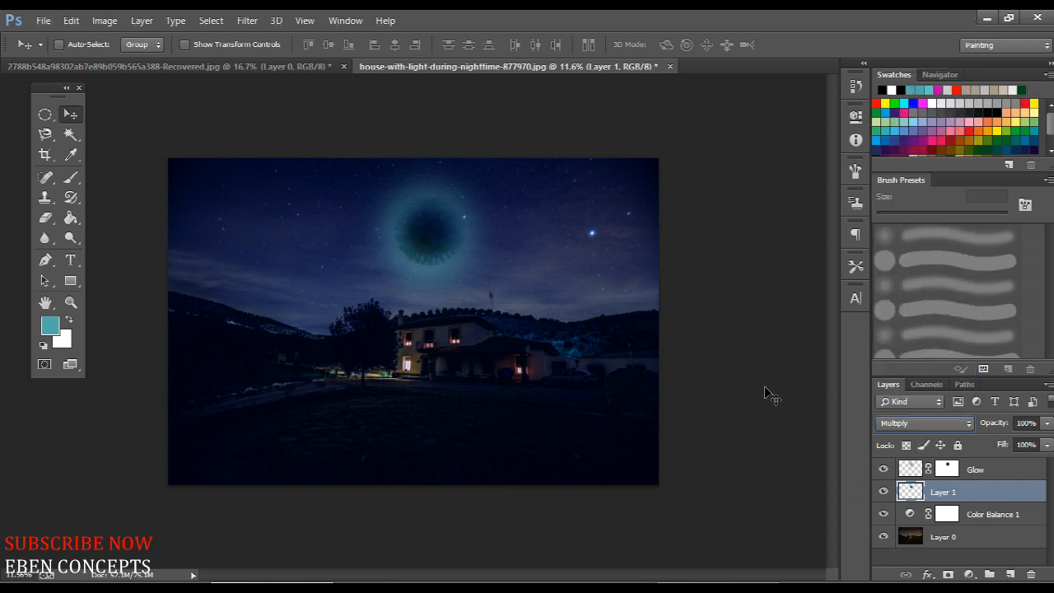
Step: Lower the opacity of the Glow layer to weaken the halo around the virus
click(977, 470)
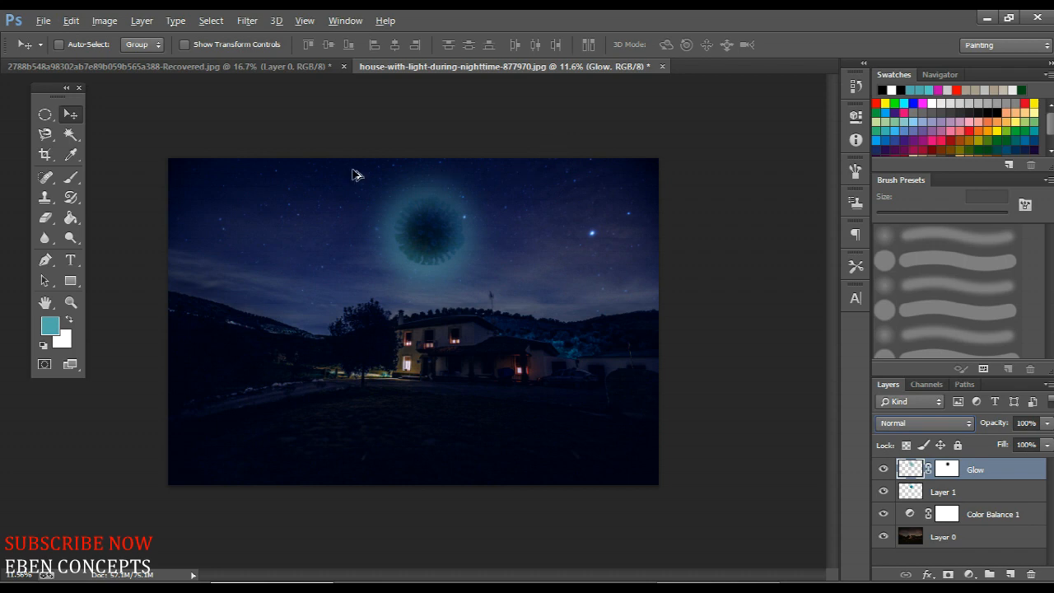
click(342, 66)
click(370, 68)
scroll(431, 238, up, 11)
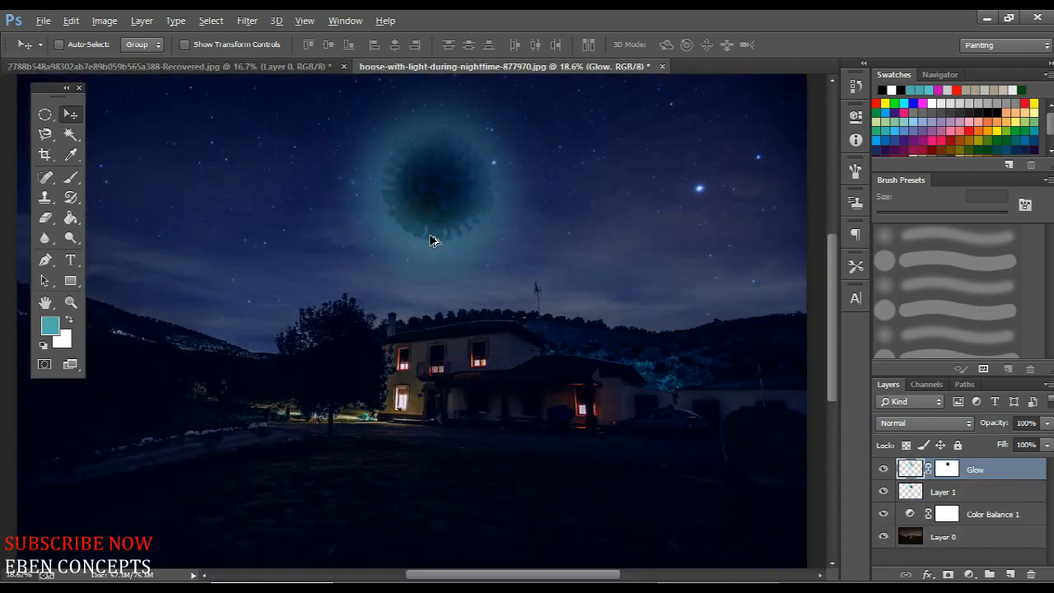
scroll(467, 133, up, 2)
scroll(470, 129, down, 5)
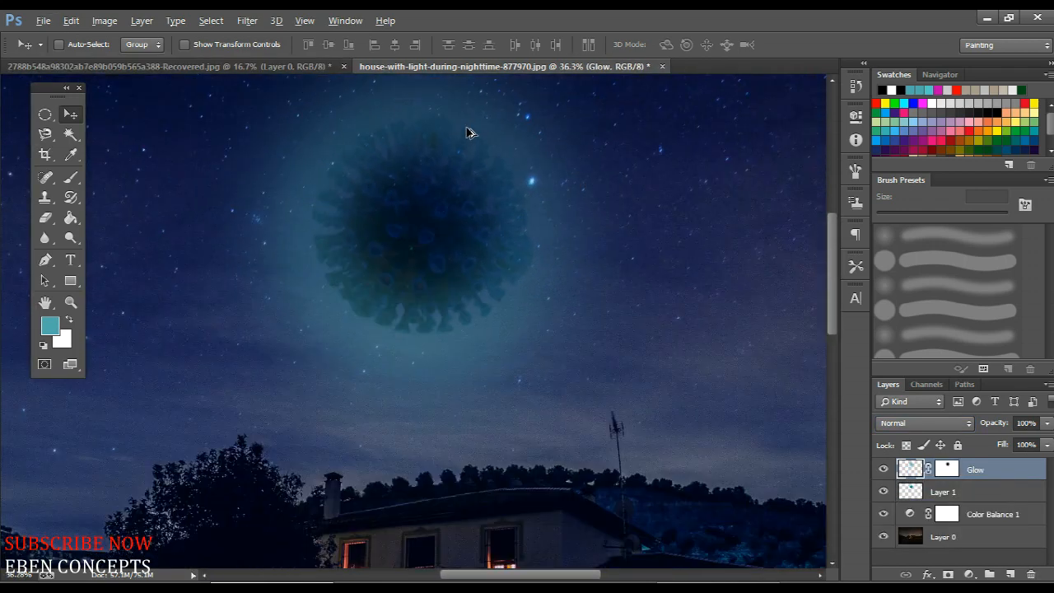
scroll(548, 260, down, 5)
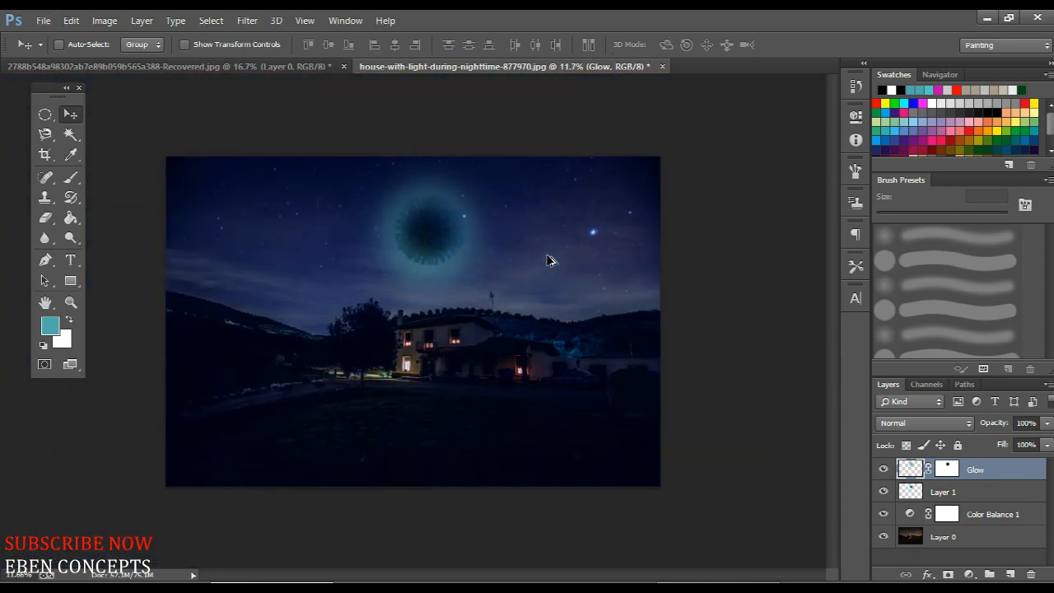
click(885, 470)
mouse_move(990, 424)
mouse_down()
mouse_move(971, 424)
mouse_move(1001, 433)
mouse_up()
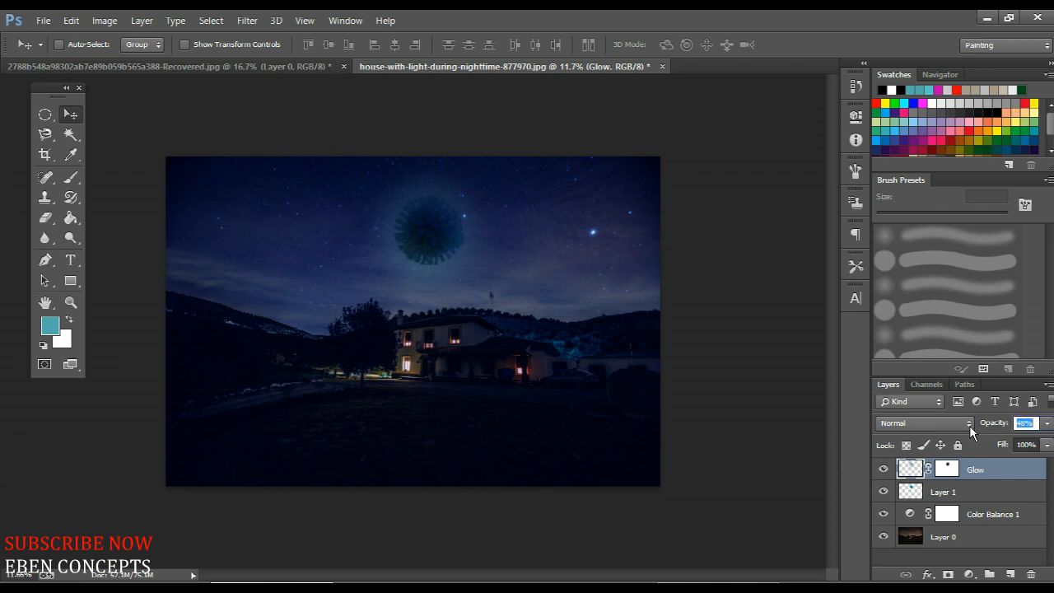
Step: Add an Outer Glow effect to Layer 1, using the teal foreground colour #51aaac for the glow
click(911, 491)
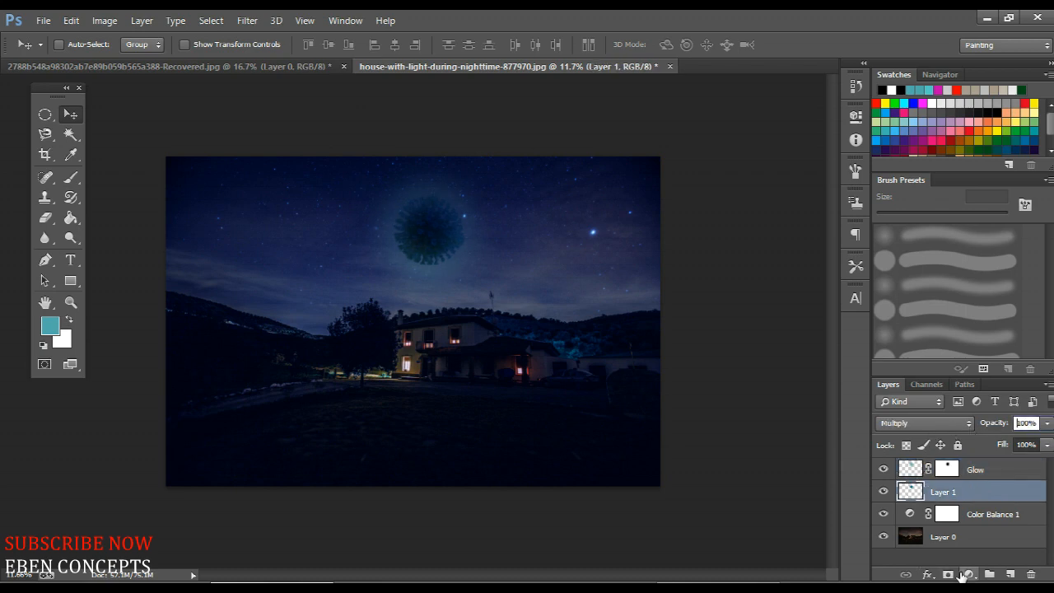
click(927, 574)
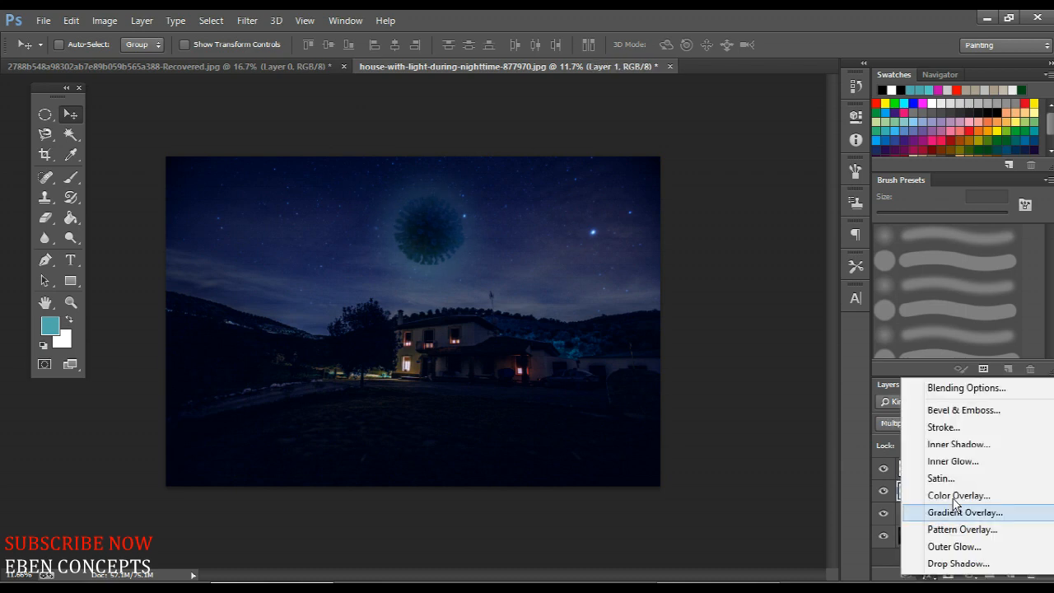
click(956, 547)
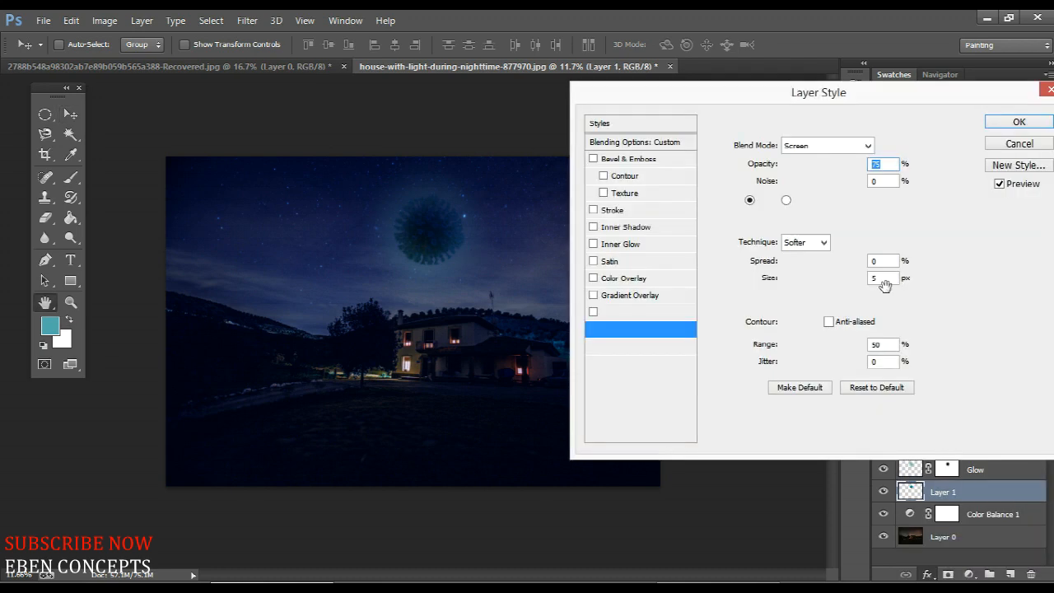
click(766, 201)
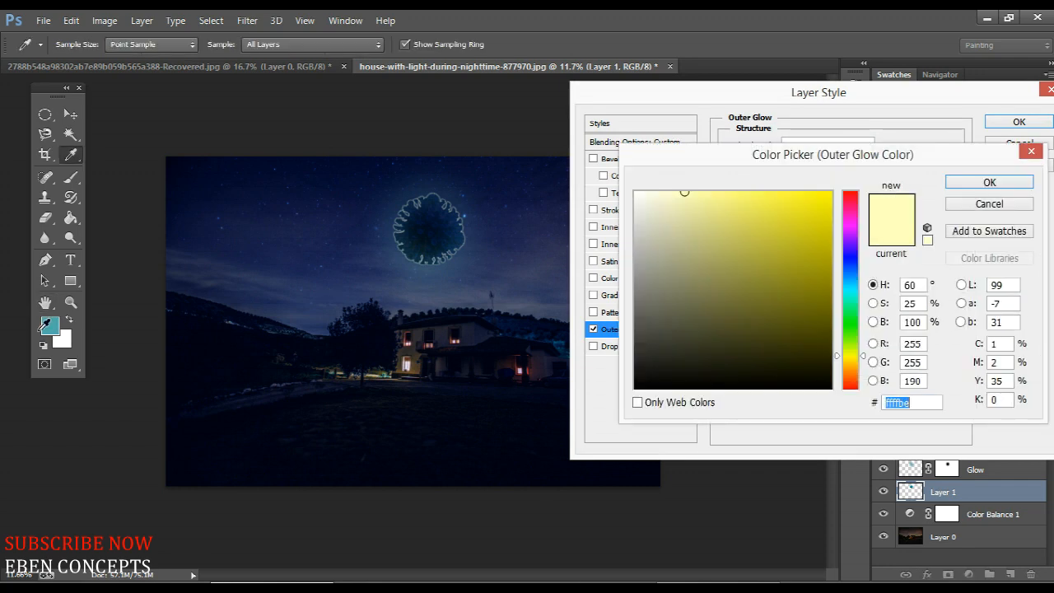
click(54, 327)
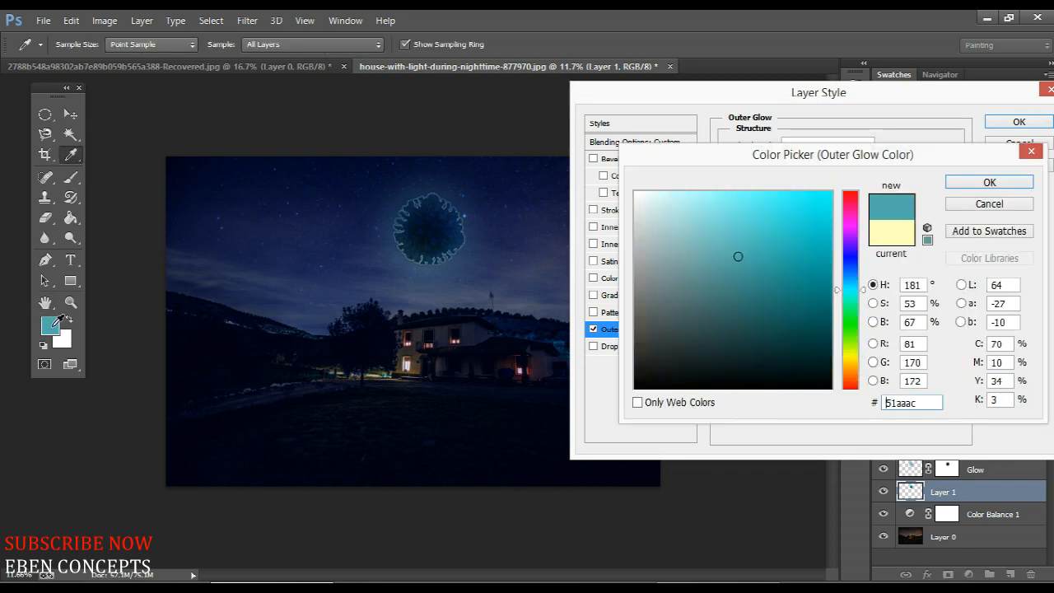
click(990, 182)
Step: Set the Outer Glow to Soft Light with 63% opacity and a size of 250 px, and apply it
drag(812, 281, 849, 282)
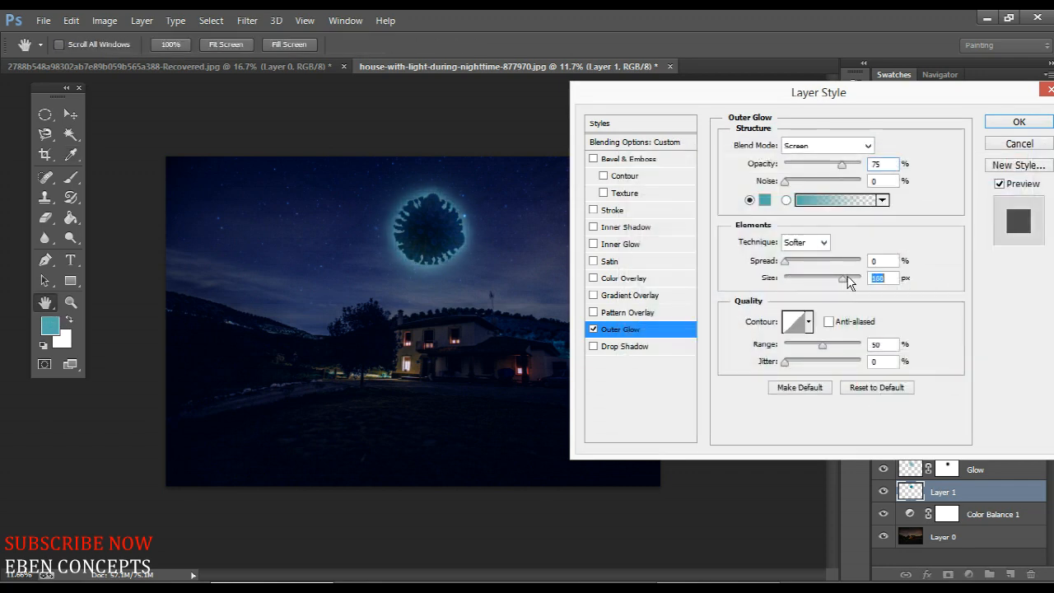
drag(814, 164, 853, 164)
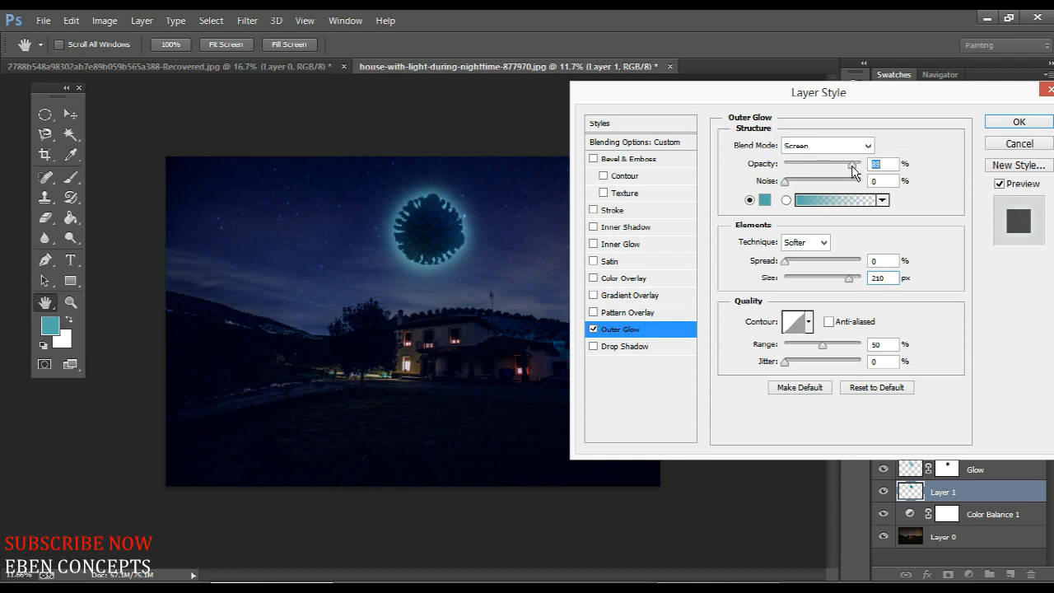
click(824, 145)
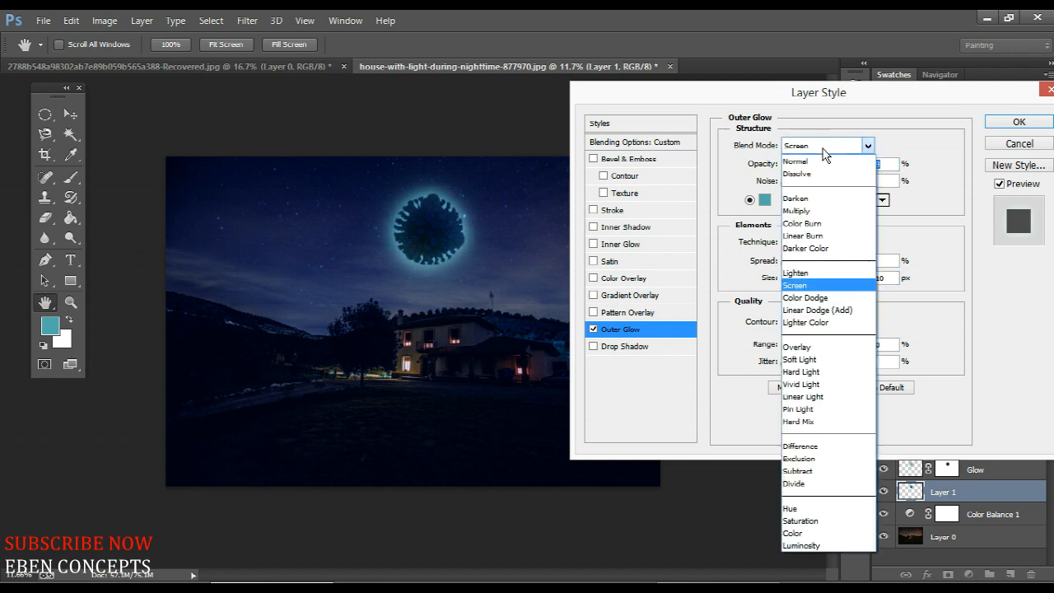
click(815, 360)
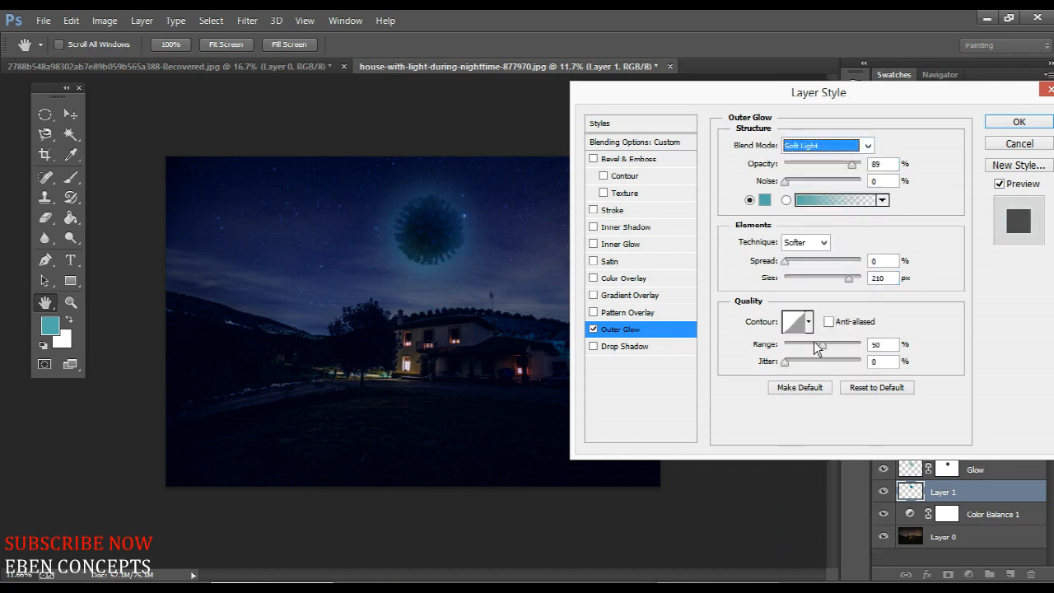
drag(848, 279, 866, 280)
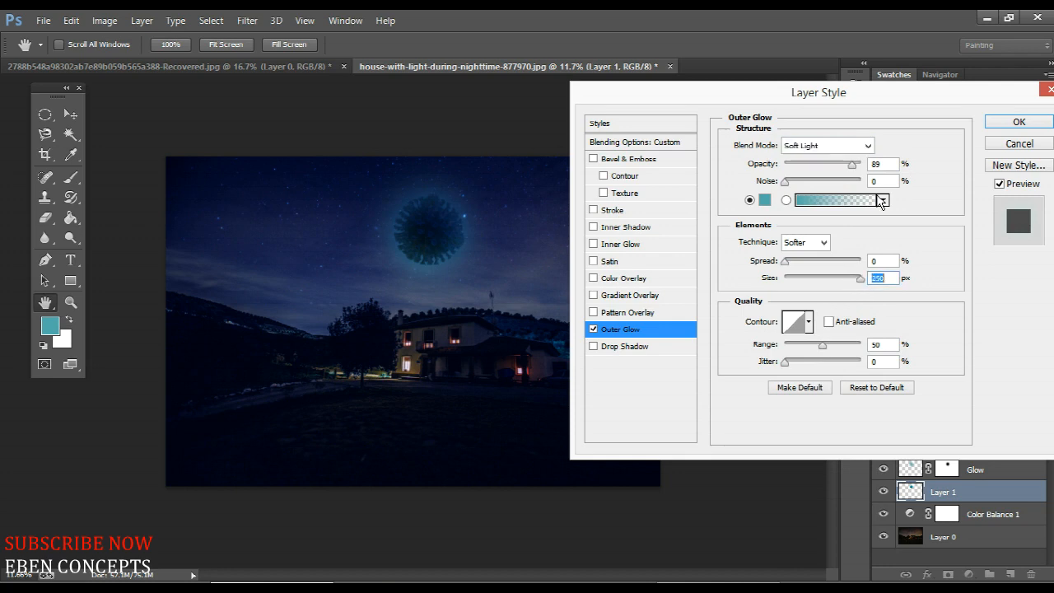
mouse_move(852, 168)
mouse_down()
mouse_move(797, 170)
mouse_move(833, 170)
mouse_up()
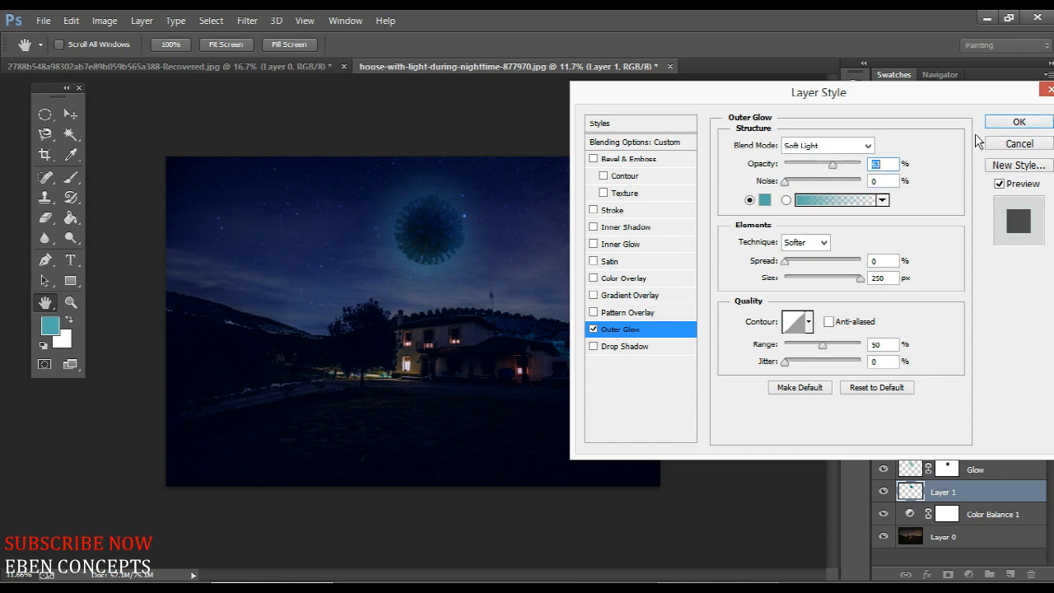
click(1006, 124)
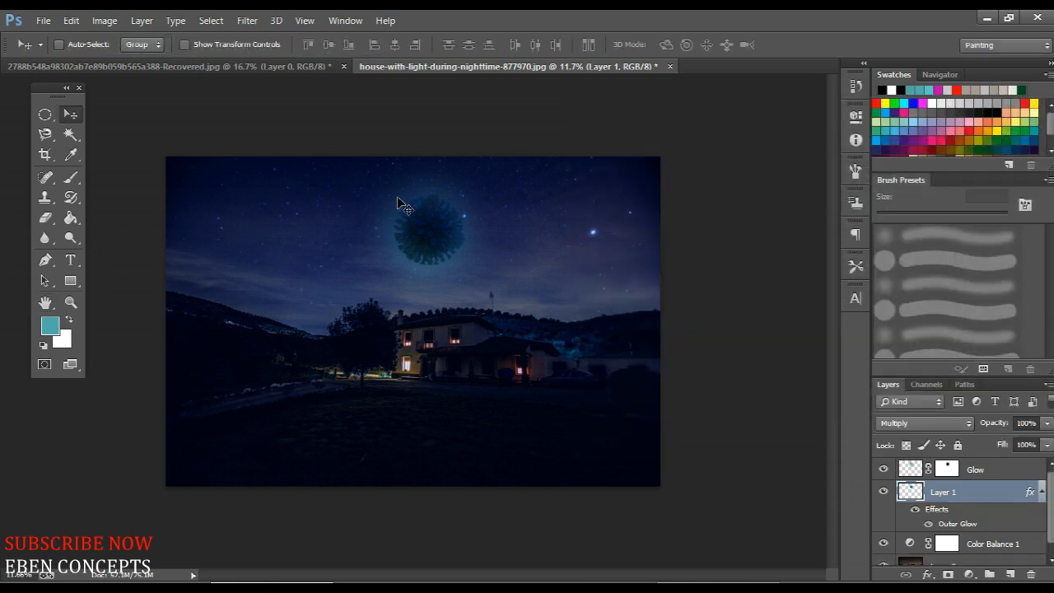
Step: Start the Lighting Effects filter on Layer 0 with one point light on the house and another on the virus
scroll(414, 205, up, 3)
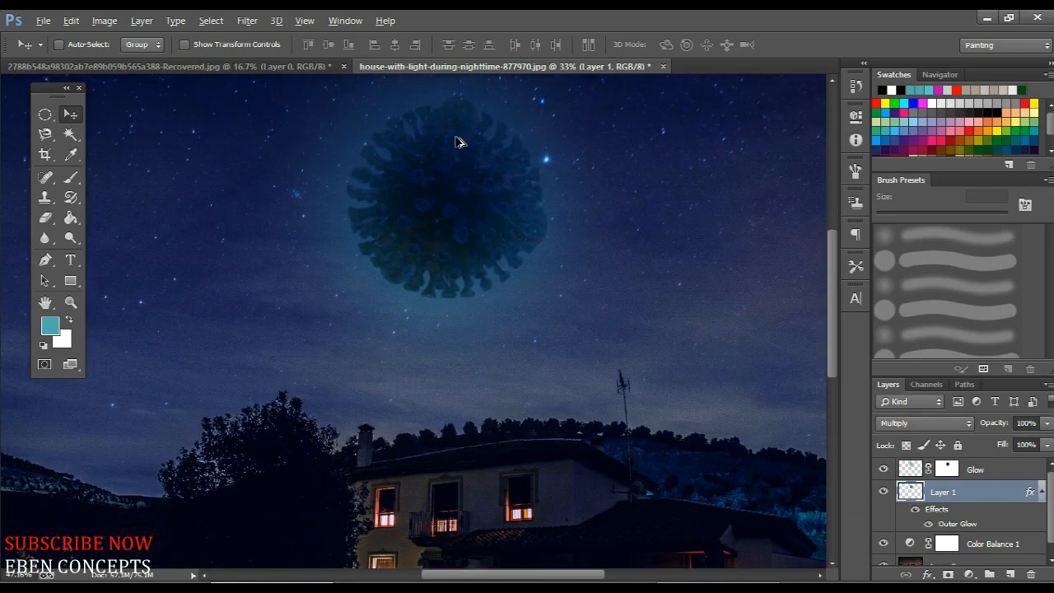
scroll(459, 142, down, 5)
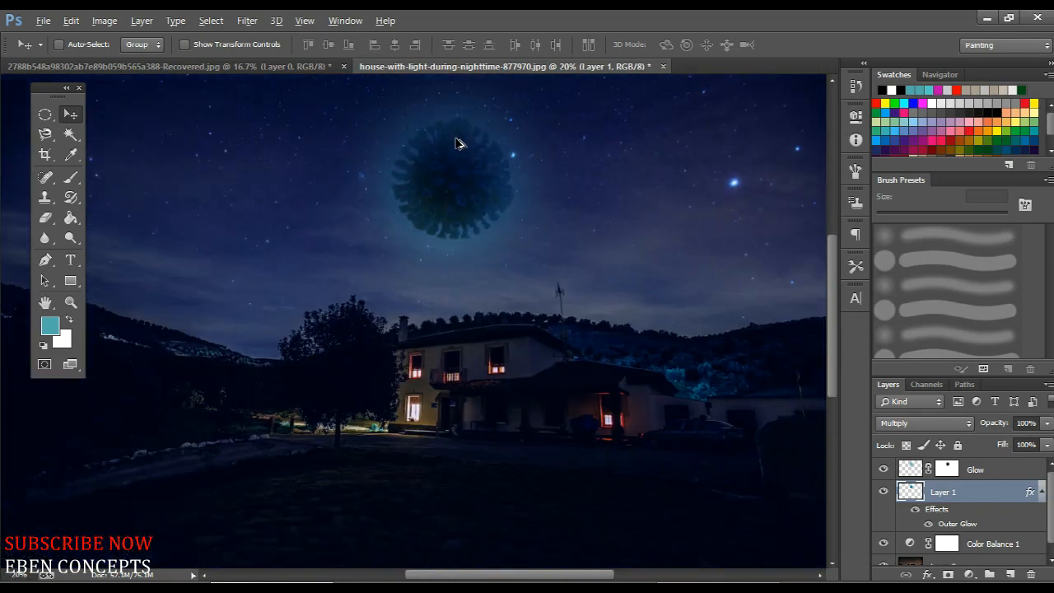
scroll(456, 157, down, 1)
scroll(433, 219, up, 2)
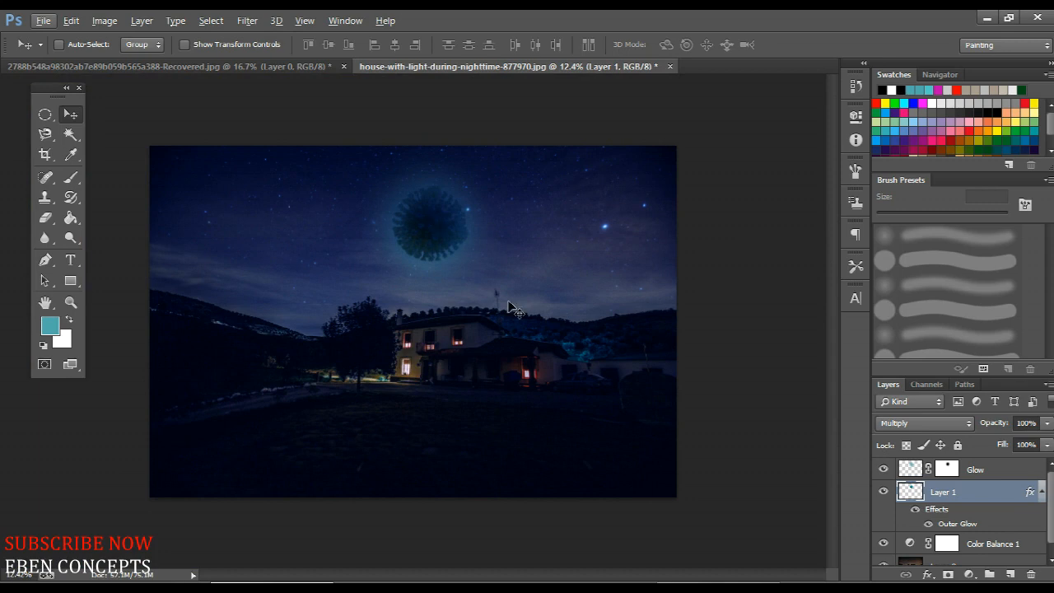
scroll(404, 362, down, 1)
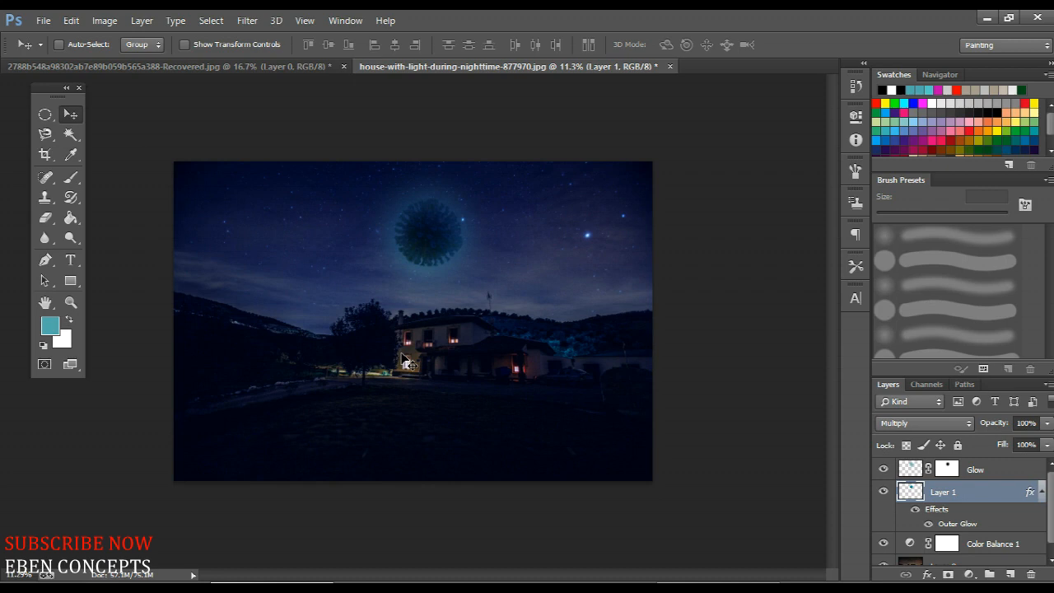
scroll(1012, 498, down, 1)
click(1007, 555)
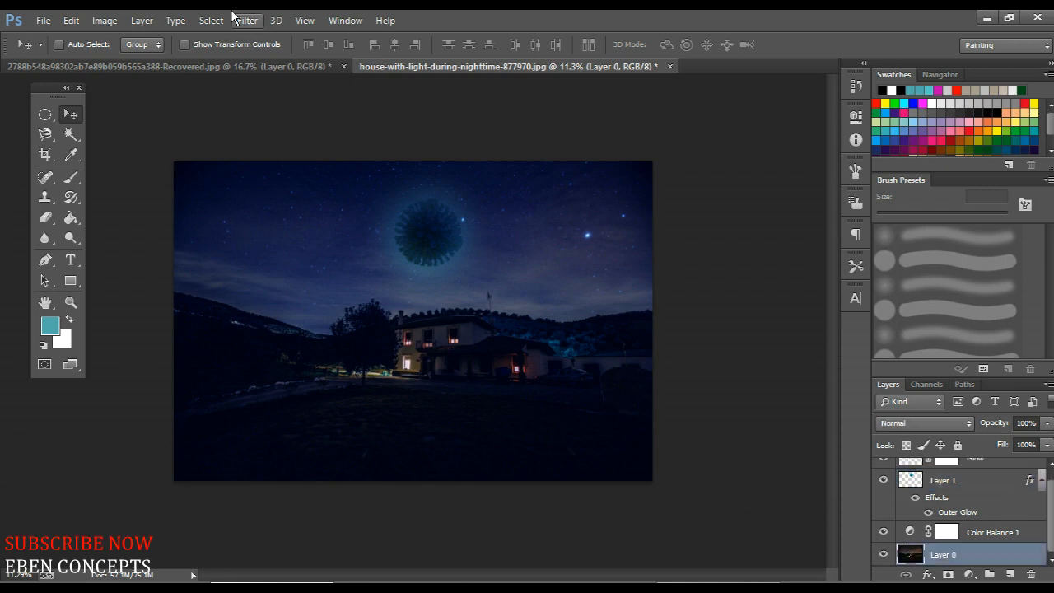
click(260, 22)
mouse_move(436, 236)
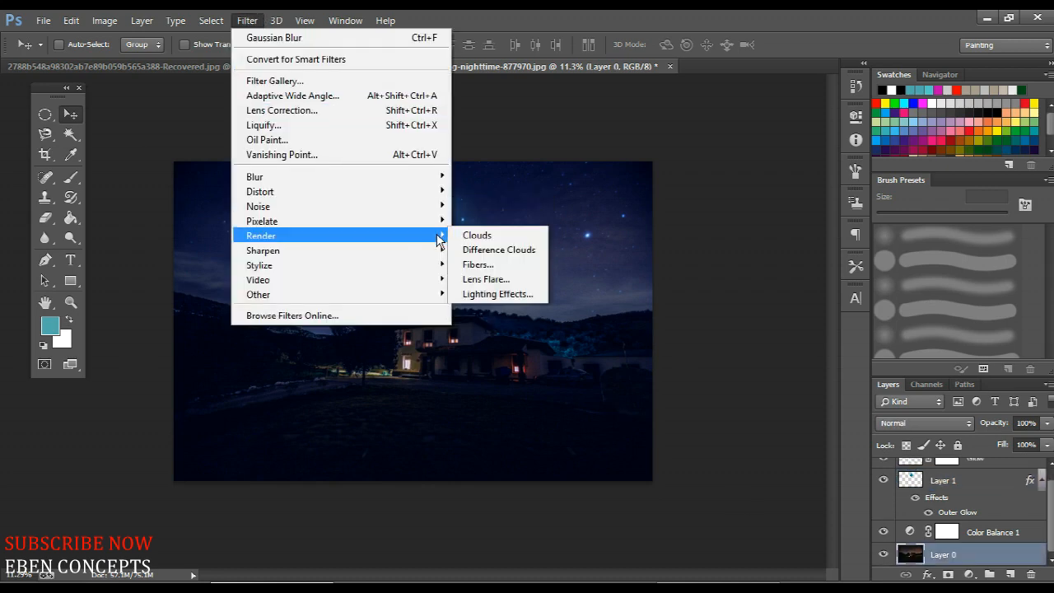
click(516, 294)
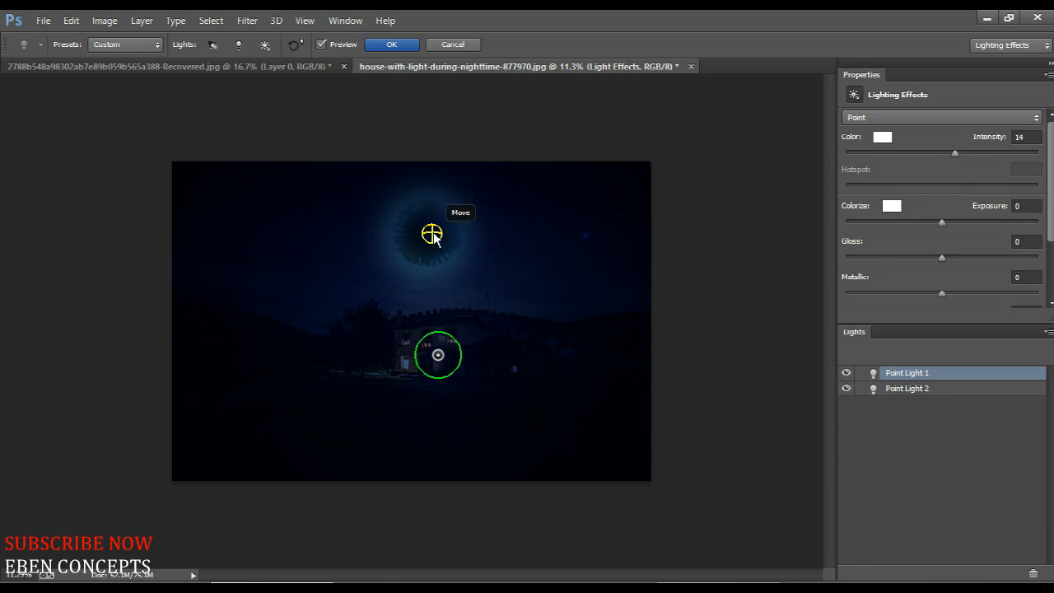
Step: Centre the point light on the virus and lower its intensity to 8
click(432, 235)
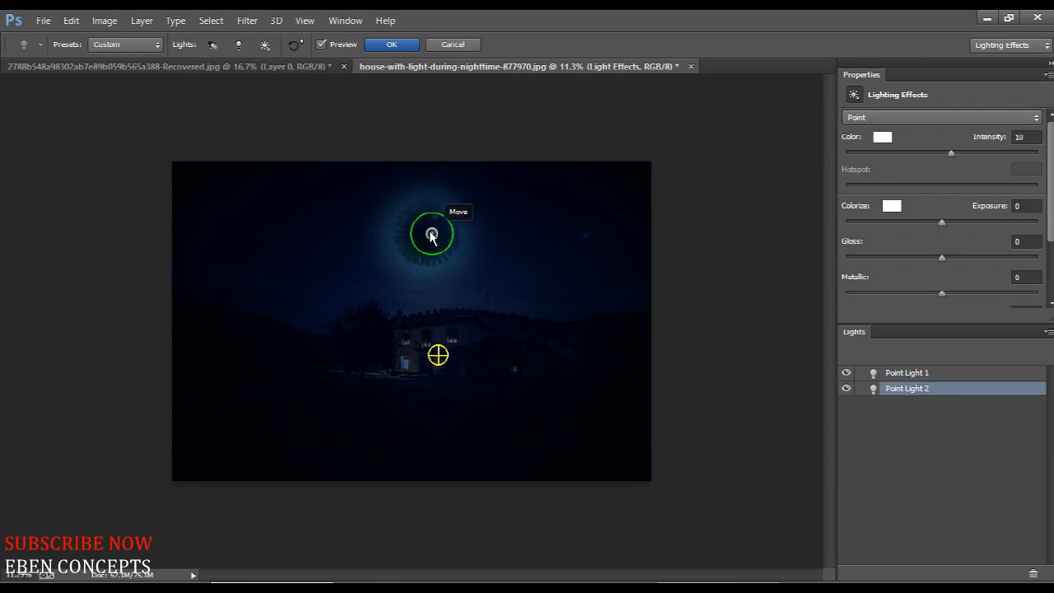
drag(427, 234, 426, 236)
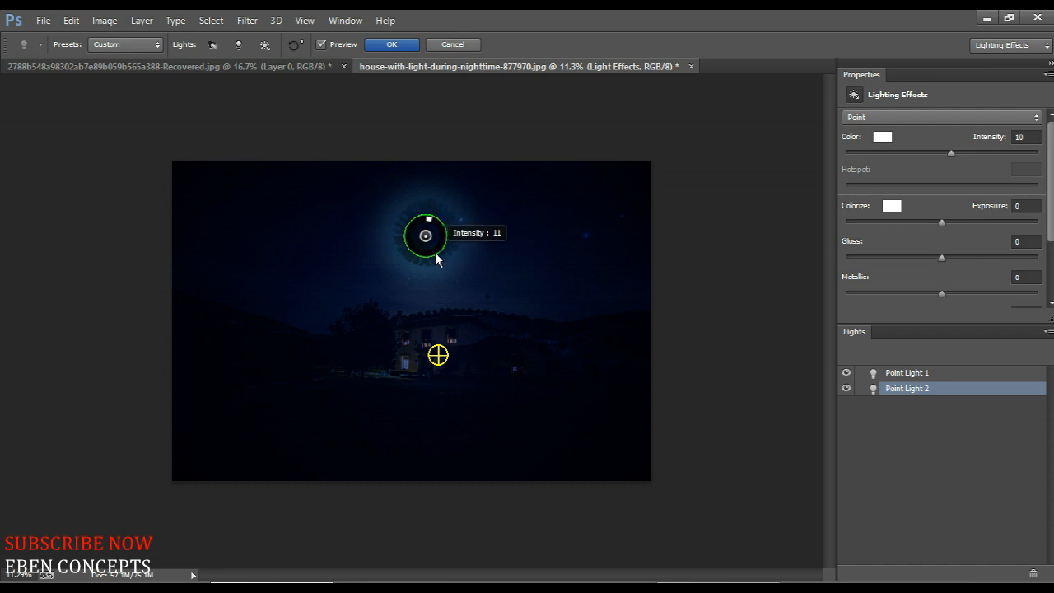
drag(439, 256, 440, 259)
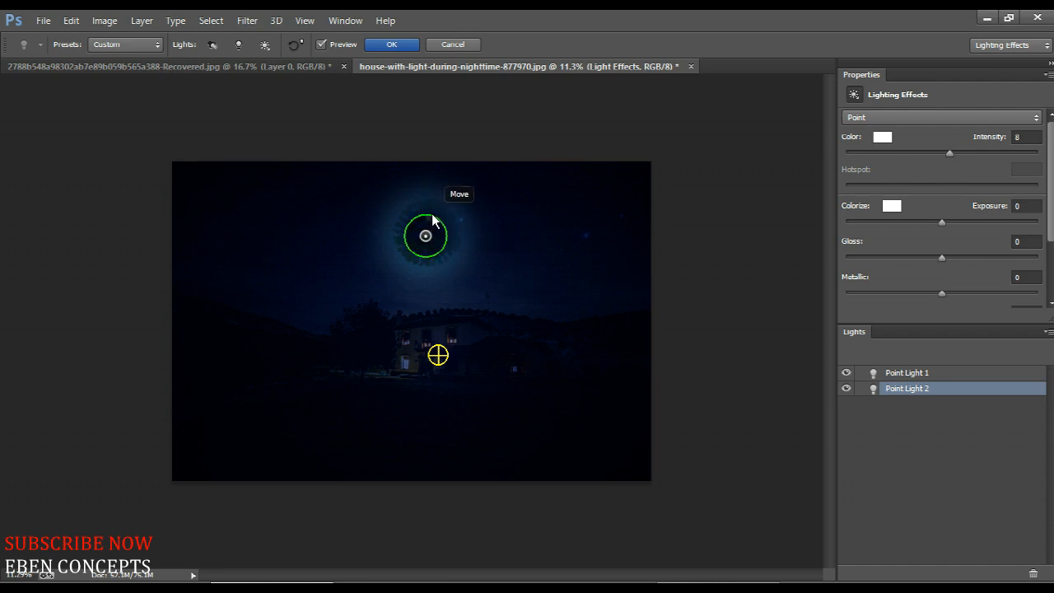
scroll(433, 221, up, 3)
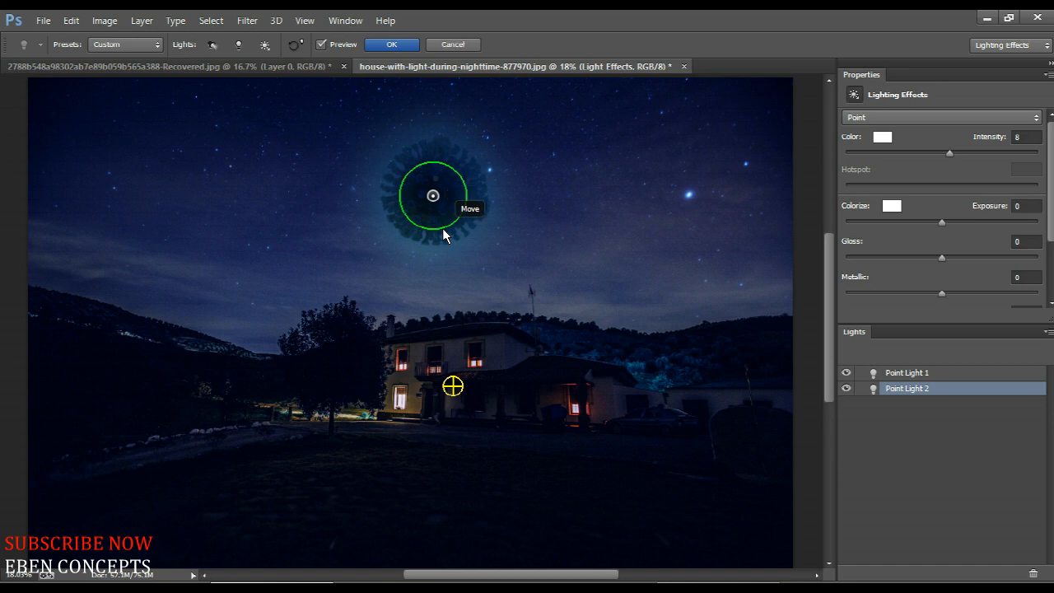
scroll(439, 210, down, 1)
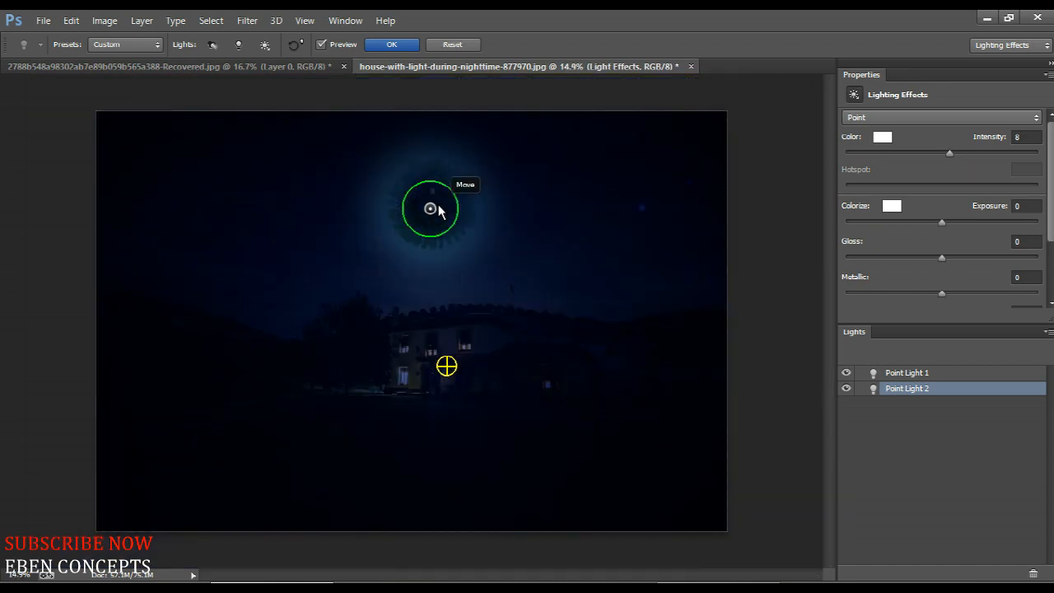
Step: Enlarge the scale of the point light on the house and of the point light on the virus
click(443, 363)
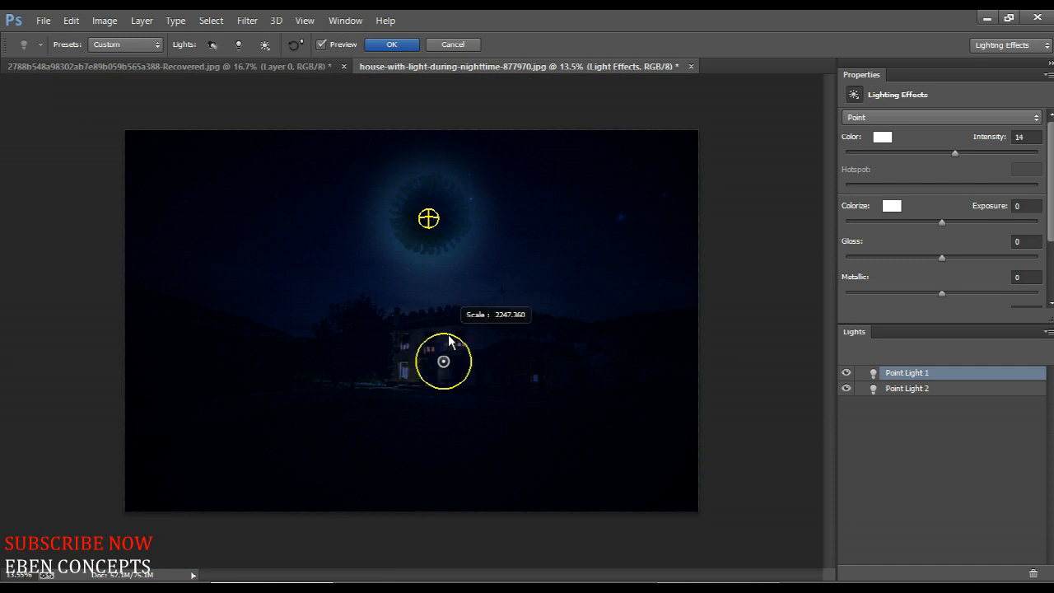
mouse_move(448, 336)
mouse_down()
mouse_move(454, 305)
mouse_move(464, 329)
mouse_up()
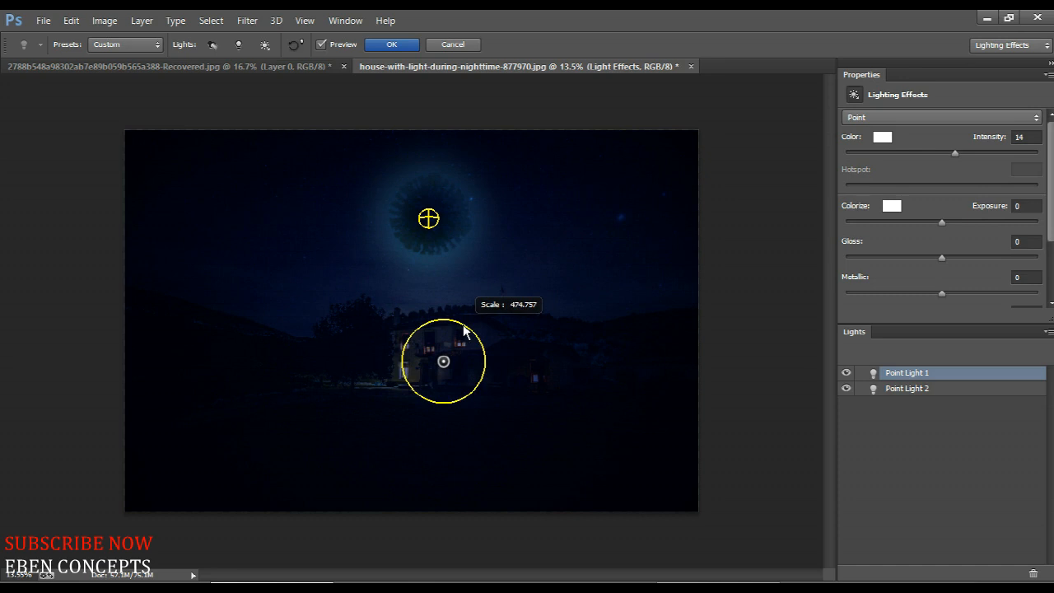
click(429, 221)
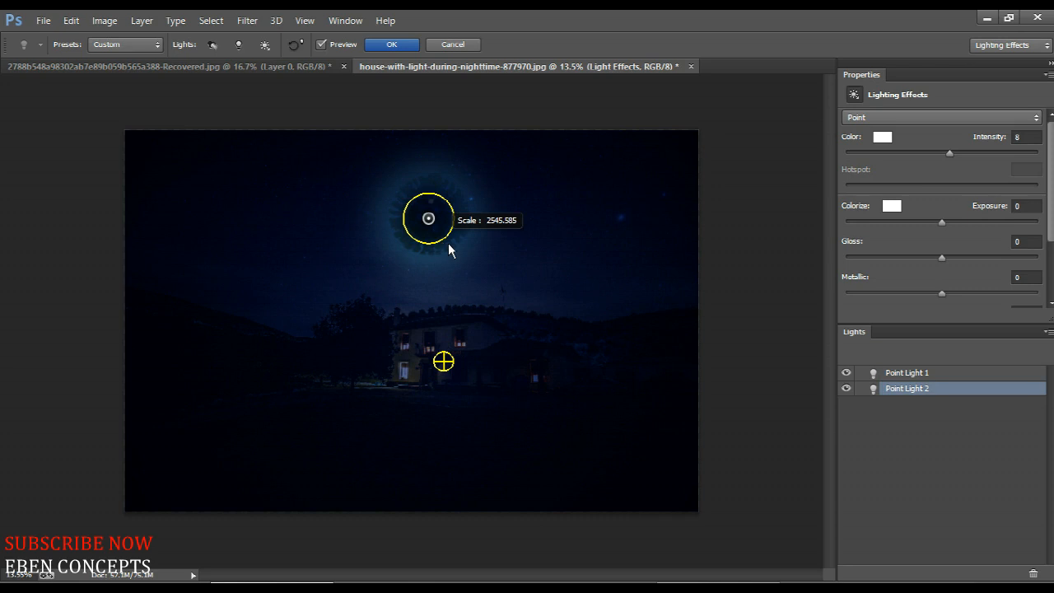
drag(449, 250, 449, 224)
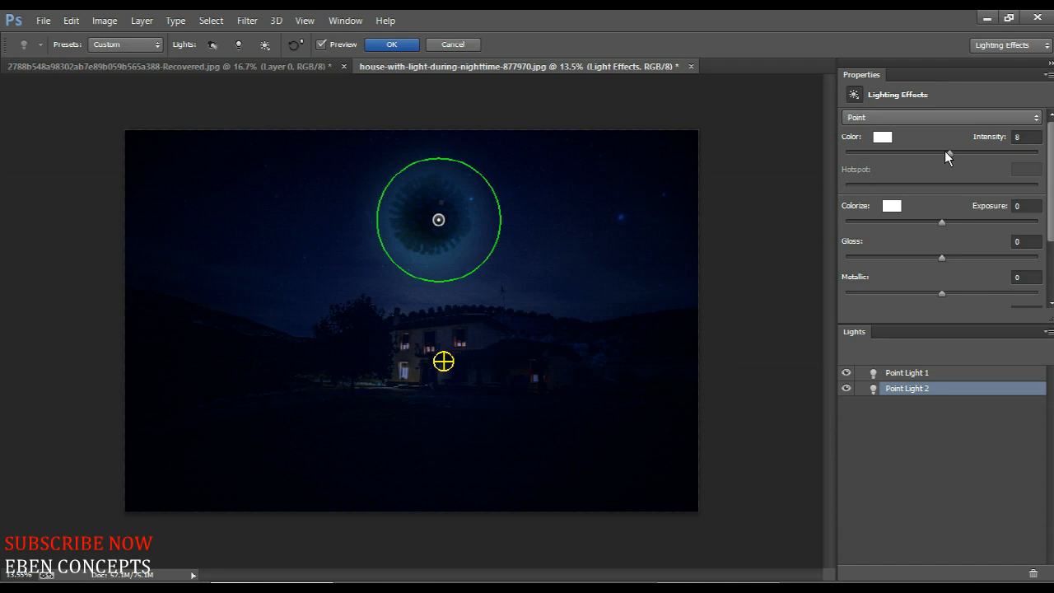
Step: Set the virus light's intensity to 2, re-centre it on the virus and apply the Lighting Effects filter
drag(944, 151, 943, 152)
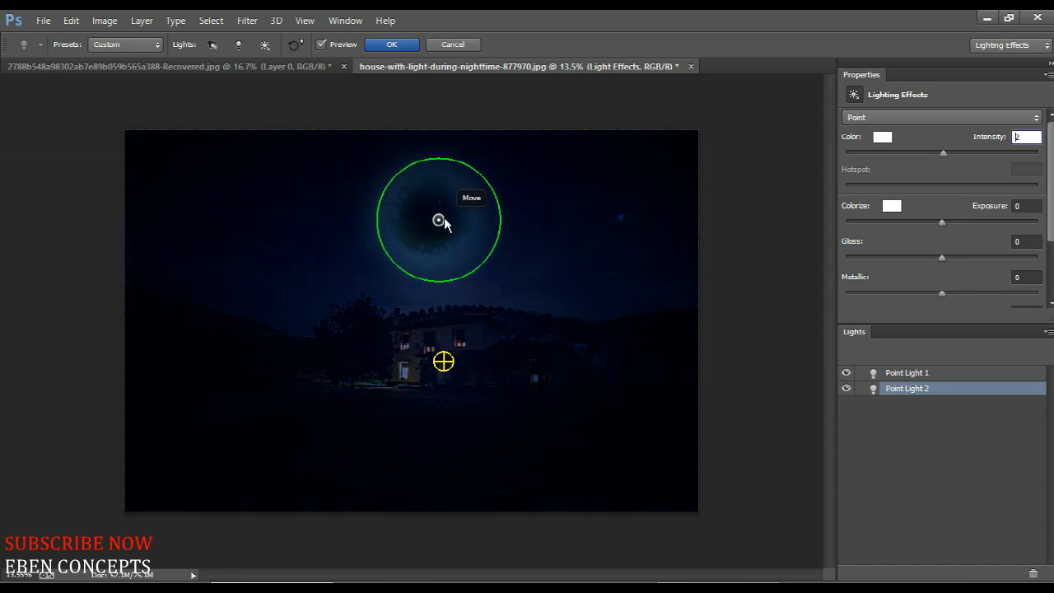
drag(439, 222, 430, 222)
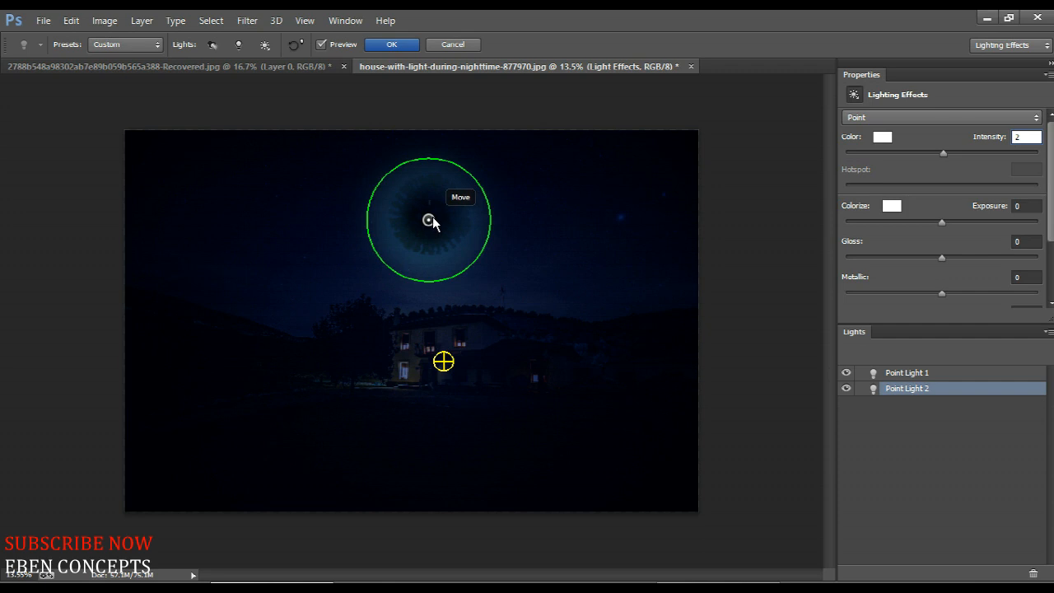
click(385, 46)
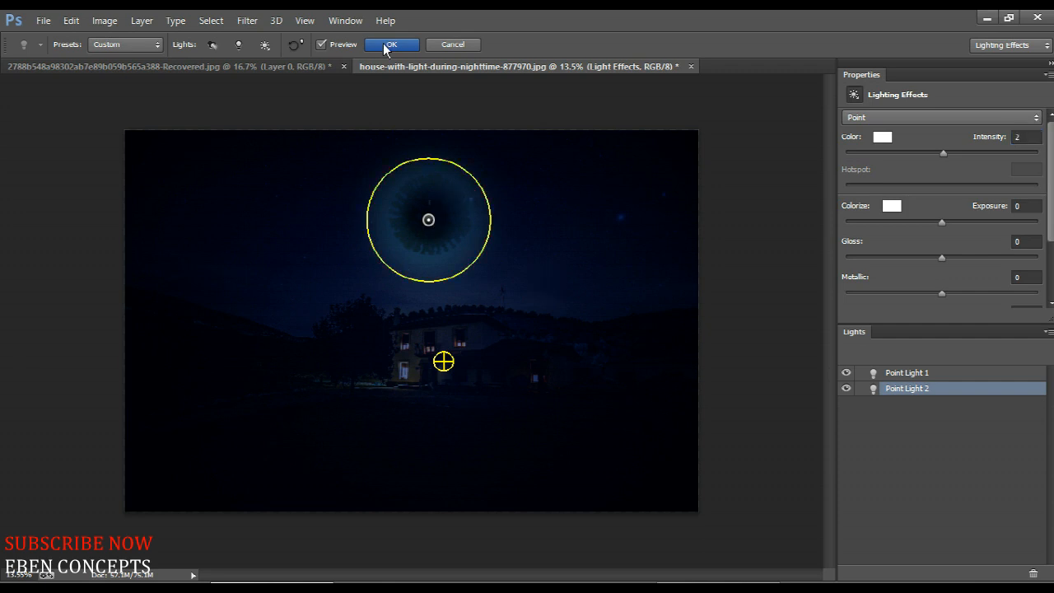
click(385, 46)
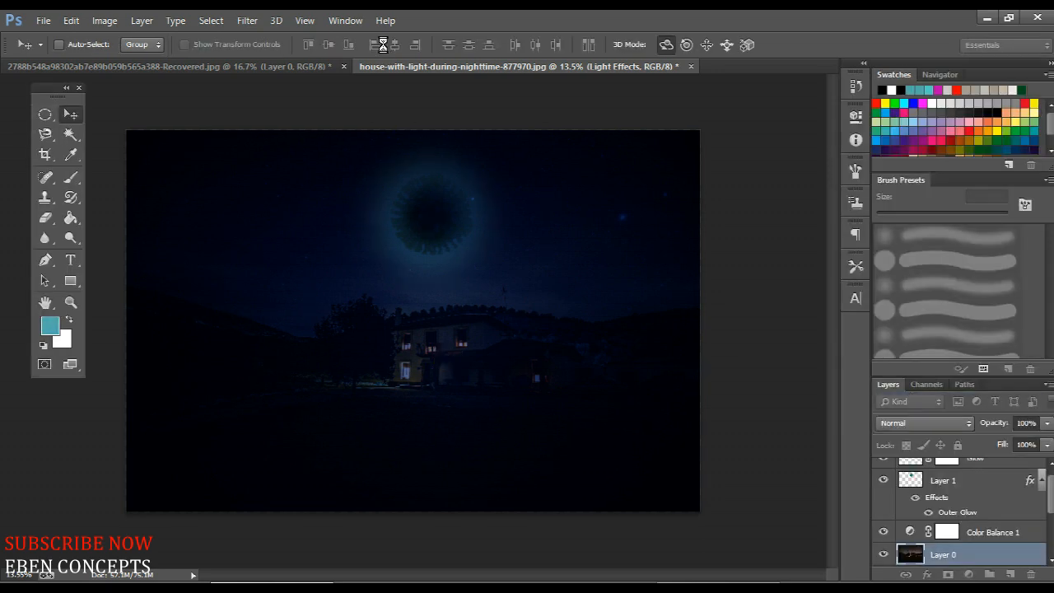
Step: Change the Glow layer's blend mode to Darken
click(71, 115)
click(929, 475)
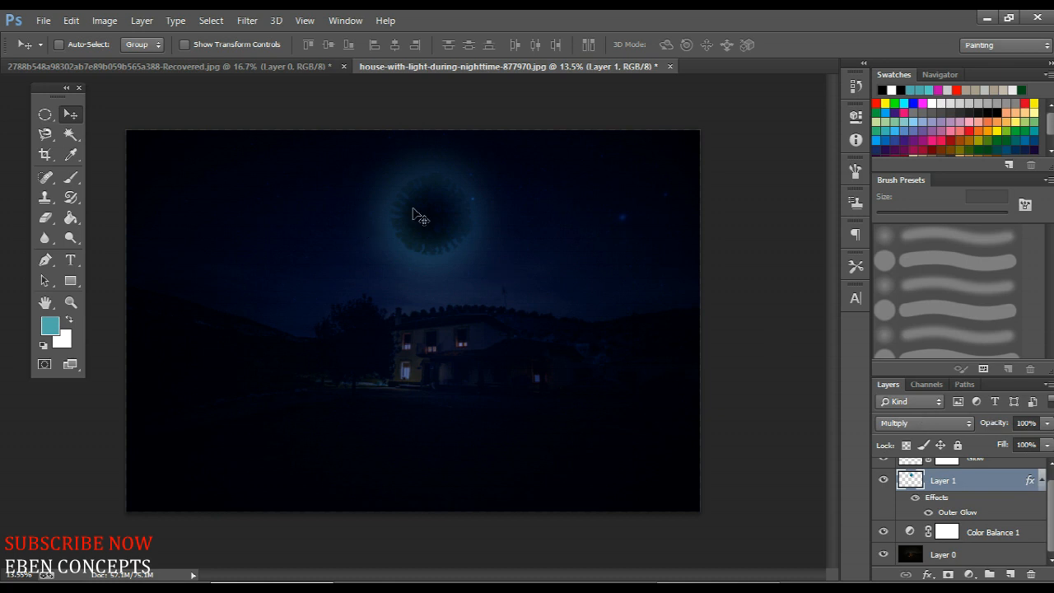
scroll(416, 211, up, 1)
key(alt)
click(940, 423)
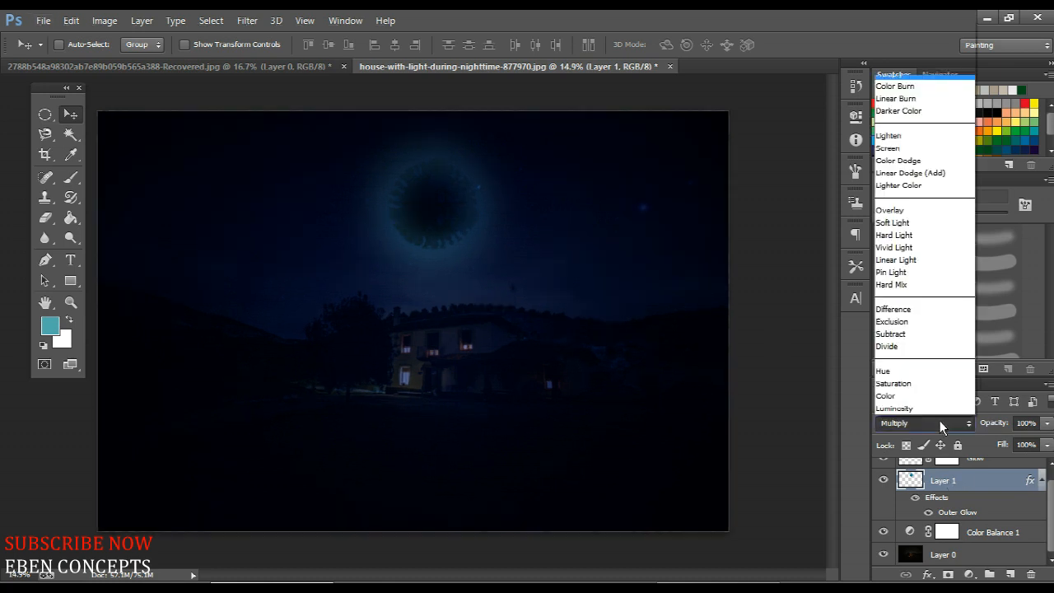
key(alt+])
drag(965, 428, 991, 434)
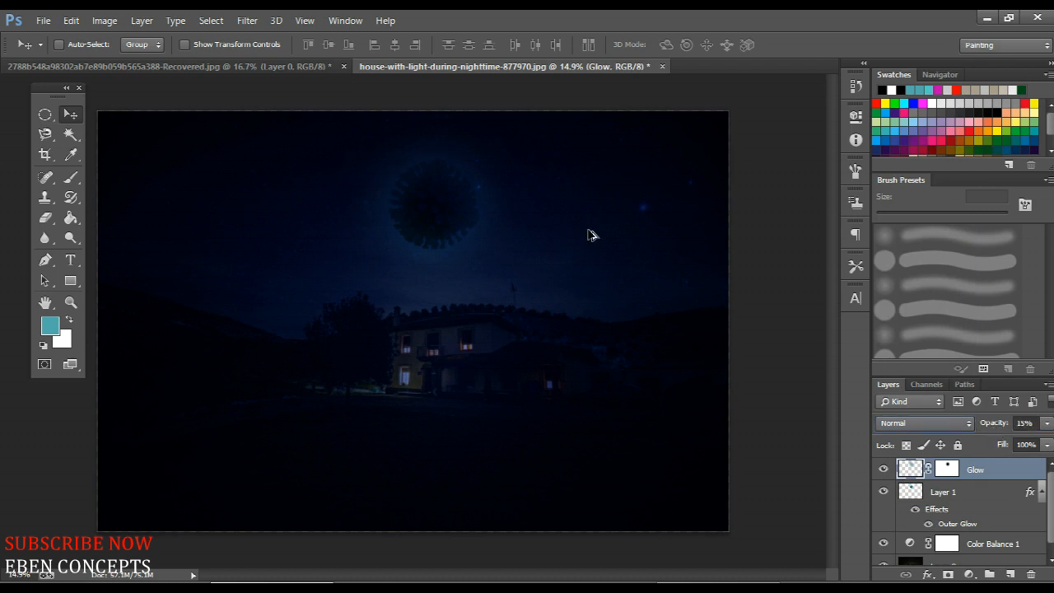
key(shift+alt+k)
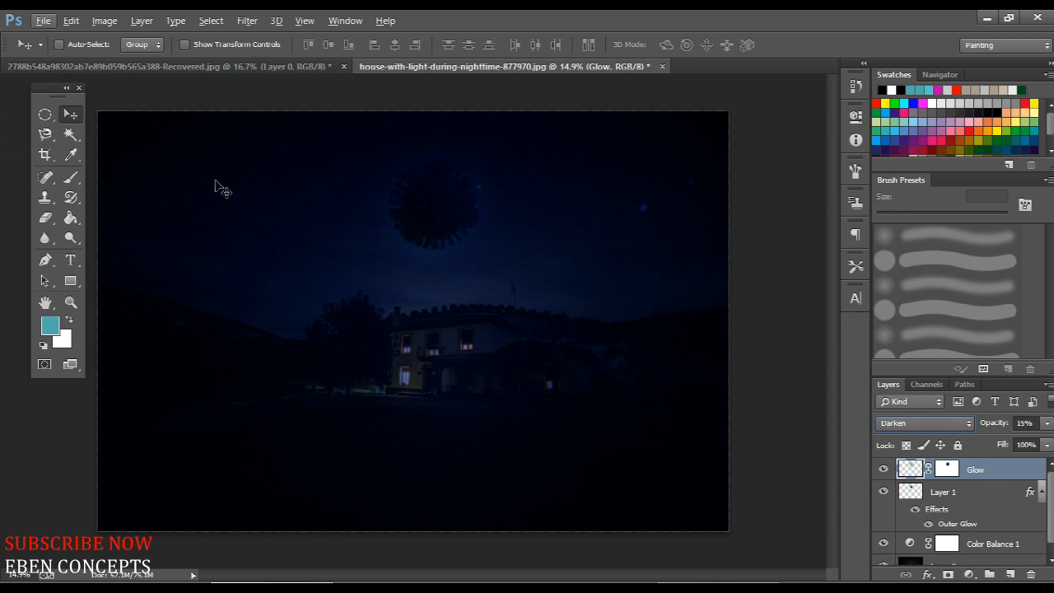
click(70, 135)
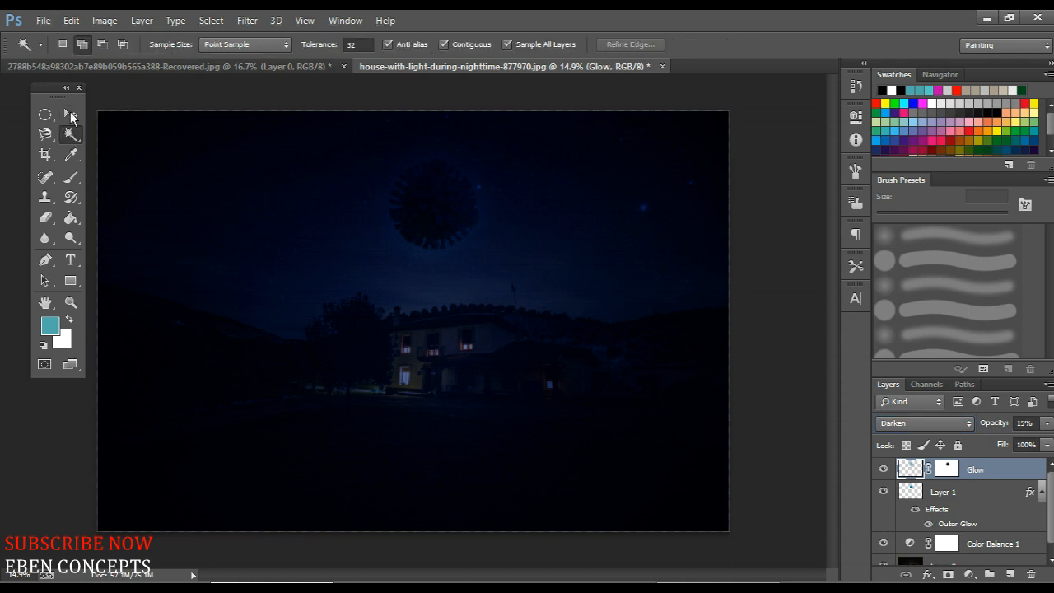
key(ctrl+minus)
scroll(333, 247, up, 3)
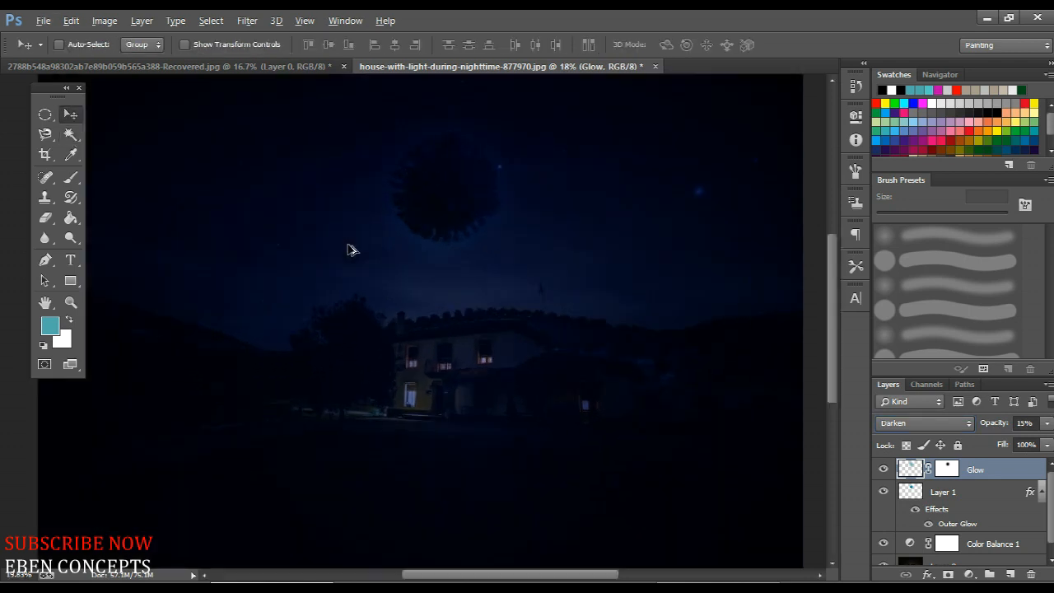
scroll(349, 249, down, 3)
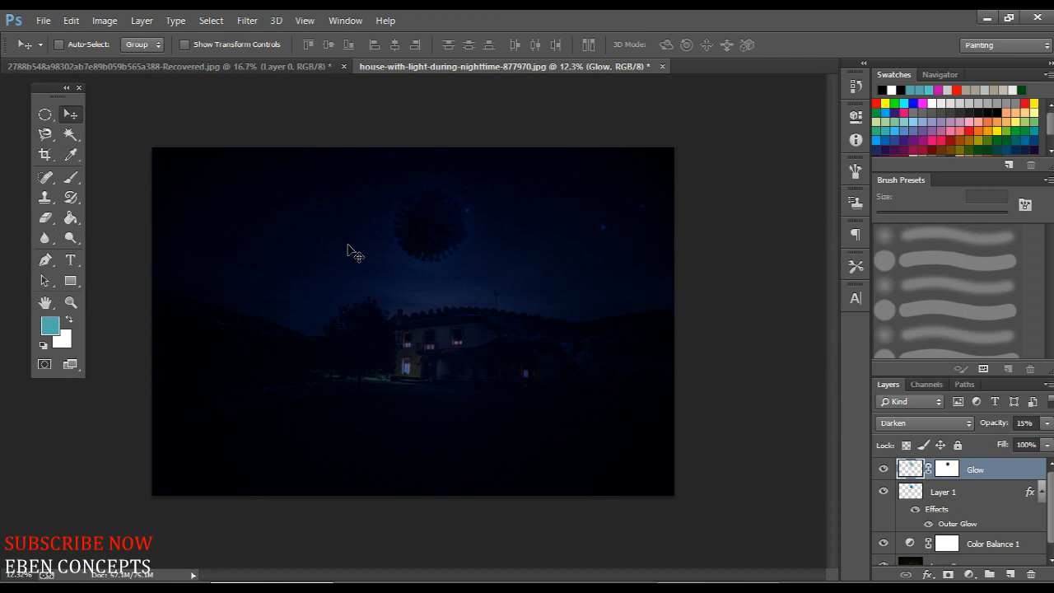
Step: Create a new layer named "windows rays" above the Glow layer
key(ctrl+shift+n)
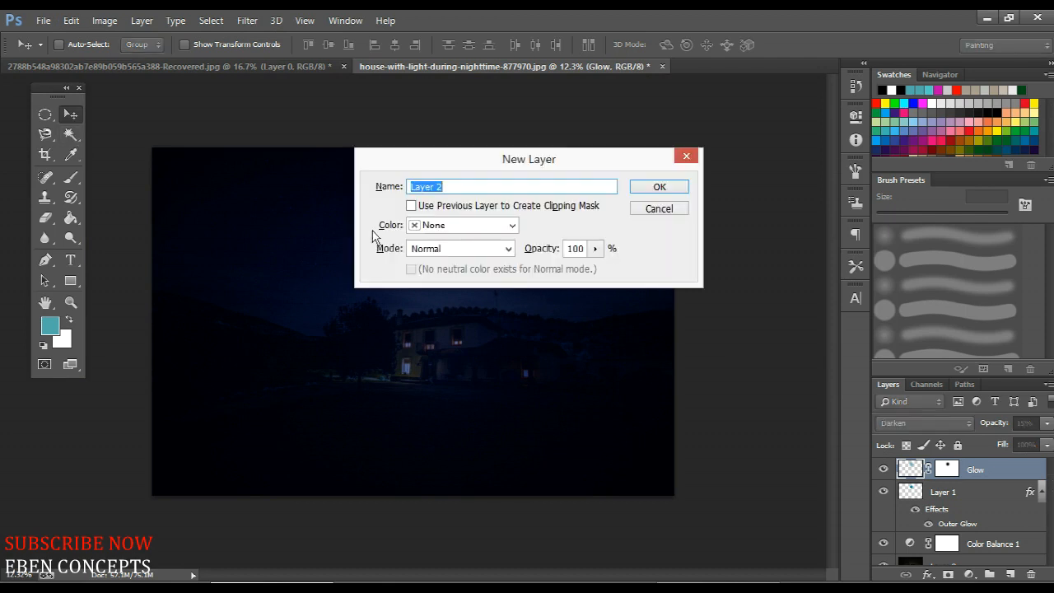
text(windows rays)
key(Return)
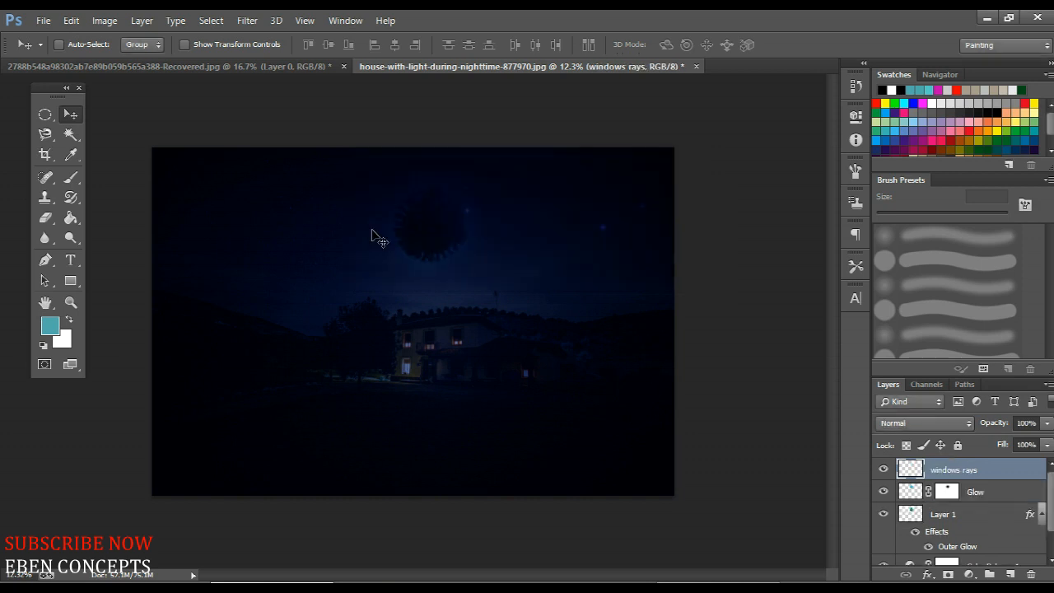
Step: Paint teal glow over the main house's lower-left, upper-left and upper-right windows with a soft 200 px brush on the windows rays layer
scroll(407, 397, up, 5)
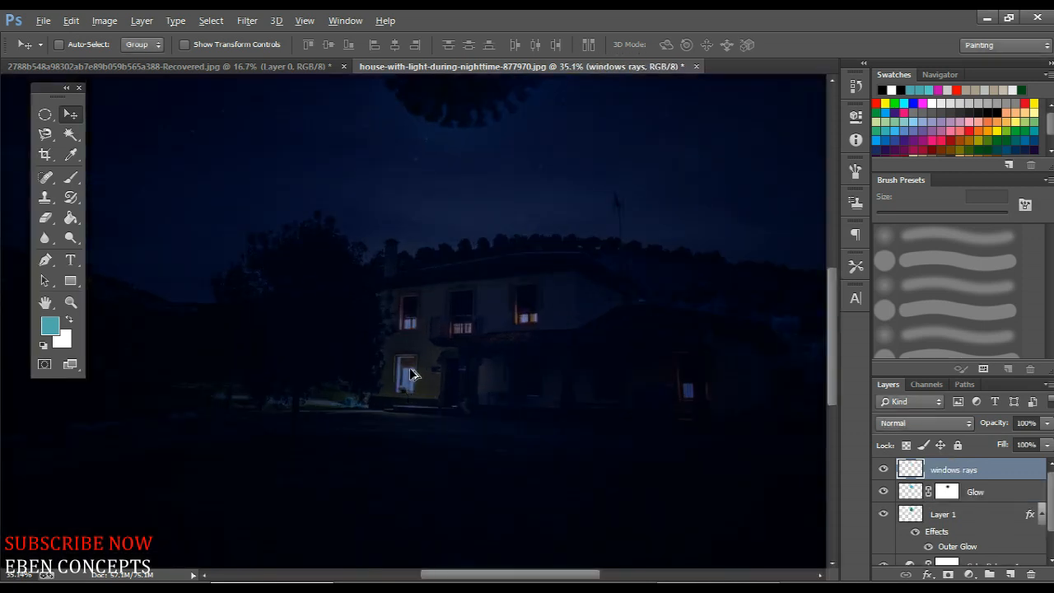
scroll(409, 379, up, 1)
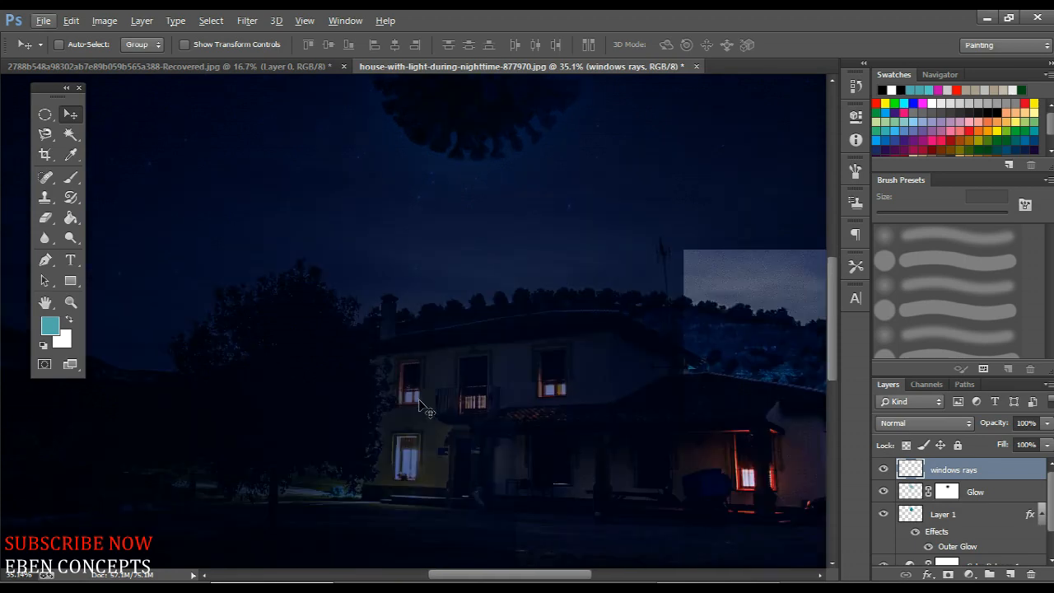
scroll(400, 348, up, 2)
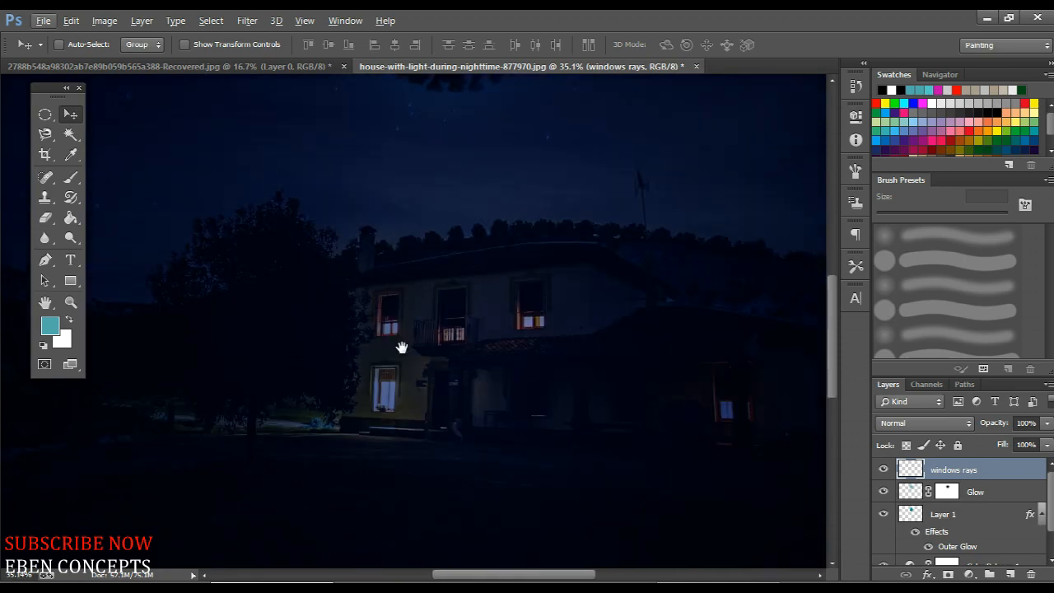
scroll(382, 389, up, 3)
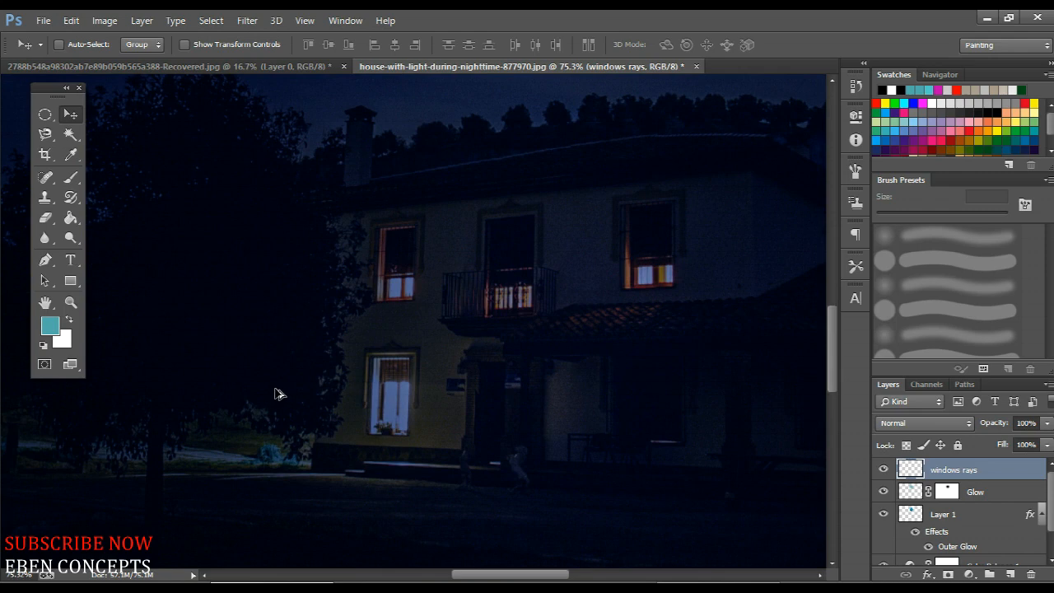
key(b)
key(v)
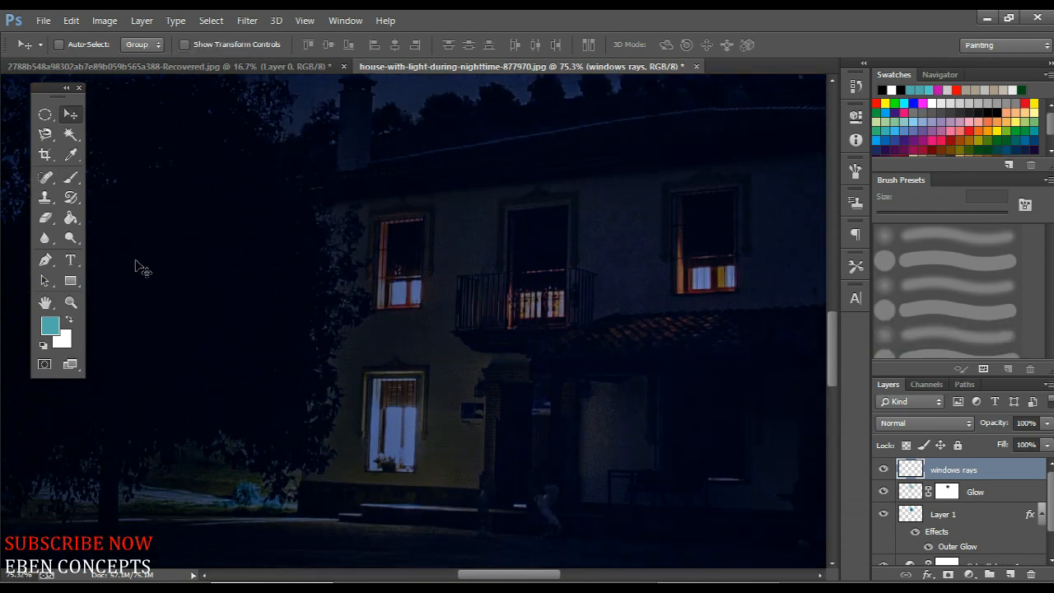
click(72, 178)
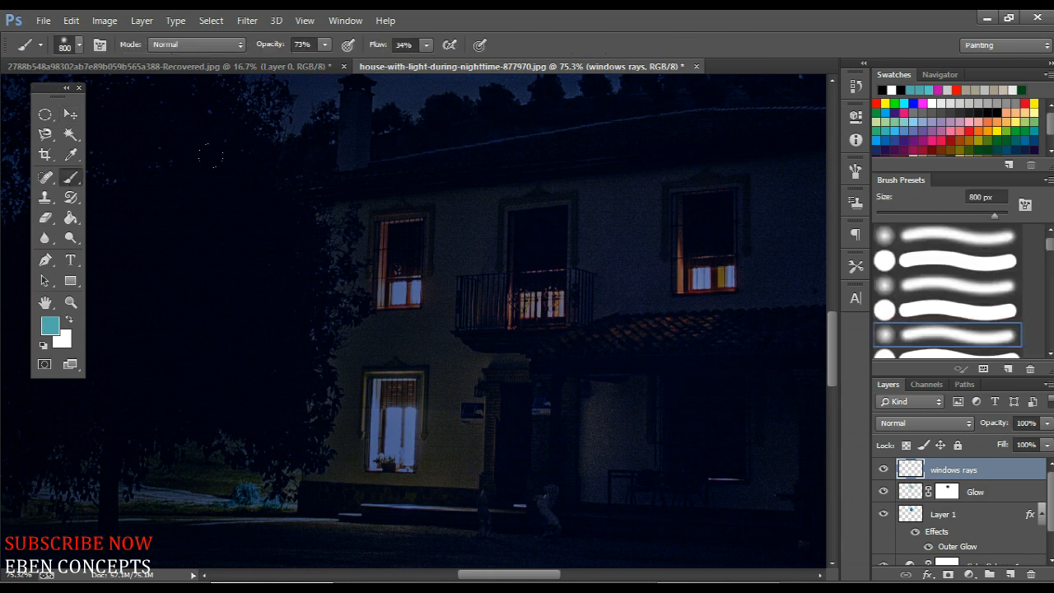
key(bracketleft)
key(bracketleft)
key(bracketleft)
key(bracketleft)
key(bracketleft)
key(bracketleft)
key(bracketleft)
mouse_move(355, 400)
mouse_down()
mouse_move(358, 383)
mouse_move(354, 432)
mouse_move(367, 359)
mouse_move(360, 371)
mouse_up()
mouse_move(355, 228)
mouse_down()
mouse_move(367, 272)
mouse_move(381, 230)
mouse_up()
mouse_move(673, 182)
mouse_down()
mouse_move(675, 234)
mouse_move(664, 200)
mouse_move(709, 234)
mouse_move(657, 225)
mouse_move(666, 188)
mouse_move(689, 235)
mouse_up()
Step: Paint the same teal glow over the lit window at the far right end of the house
scroll(462, 326, down, 3)
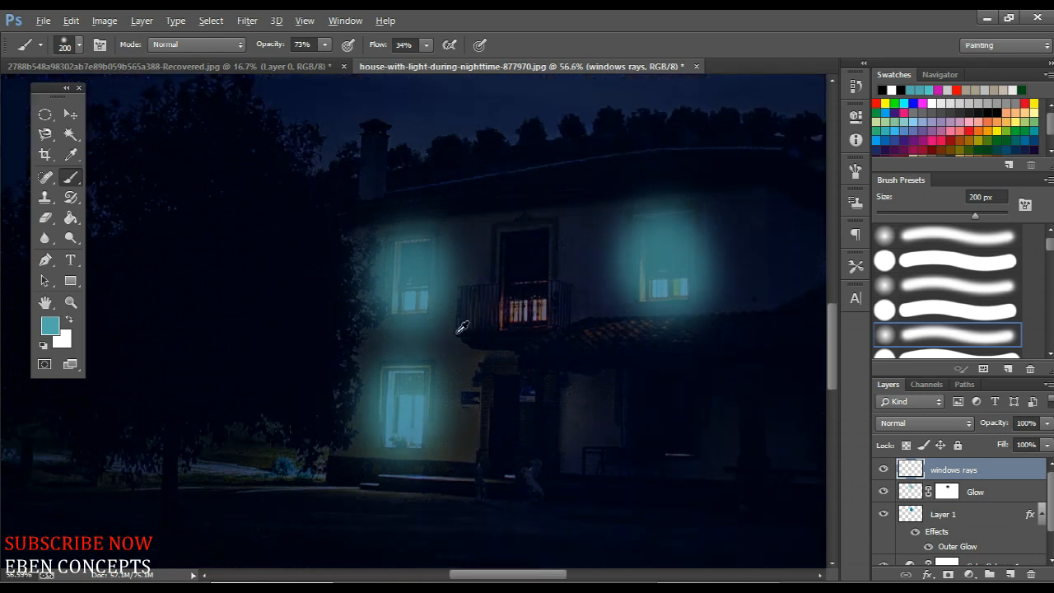
scroll(601, 431, down, 2)
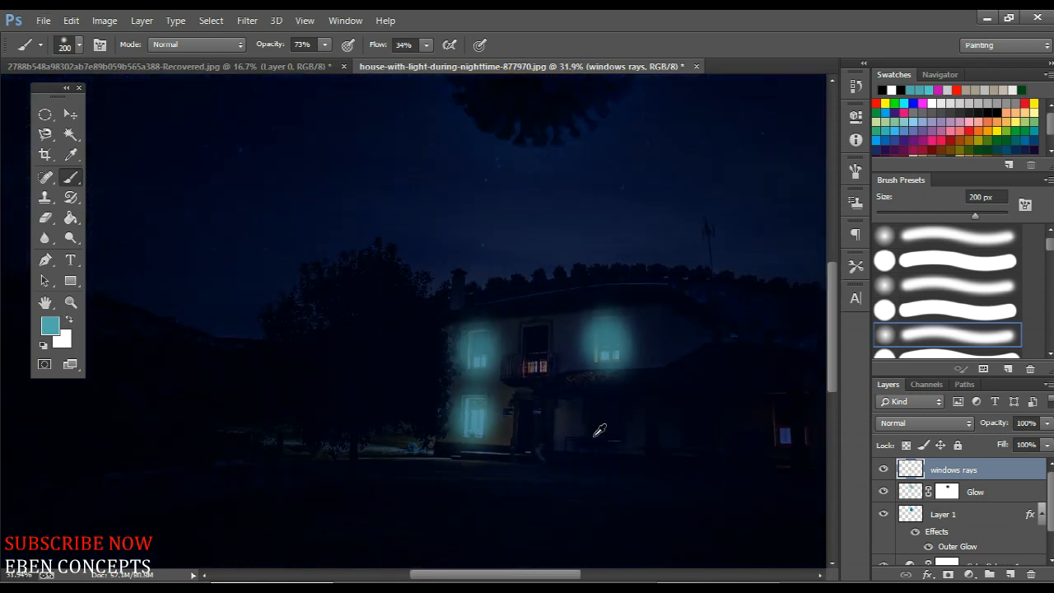
scroll(513, 355, down, 2)
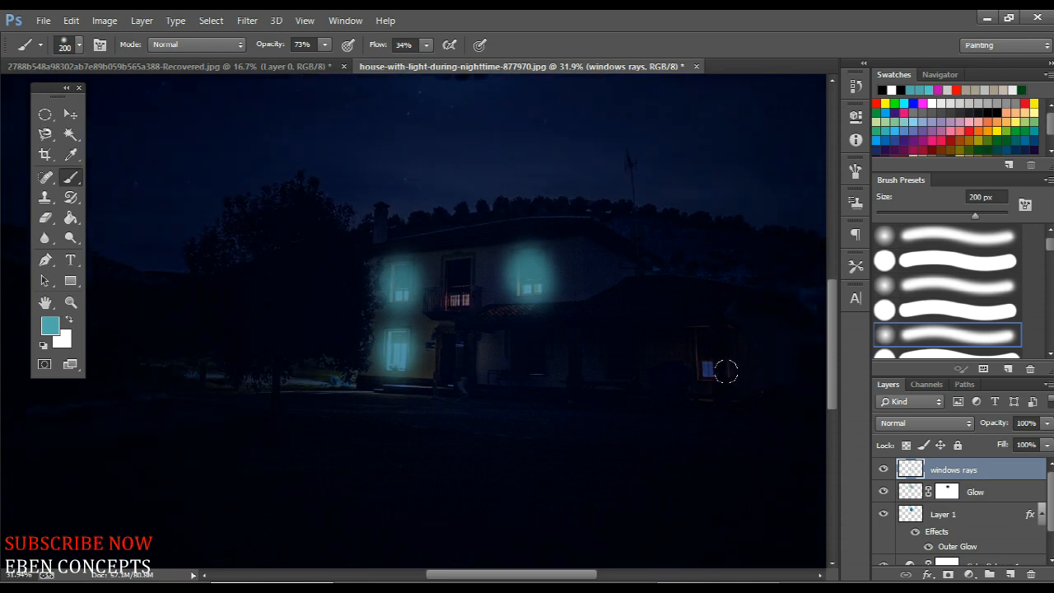
mouse_move(725, 370)
mouse_down()
mouse_move(706, 358)
mouse_move(697, 365)
mouse_up()
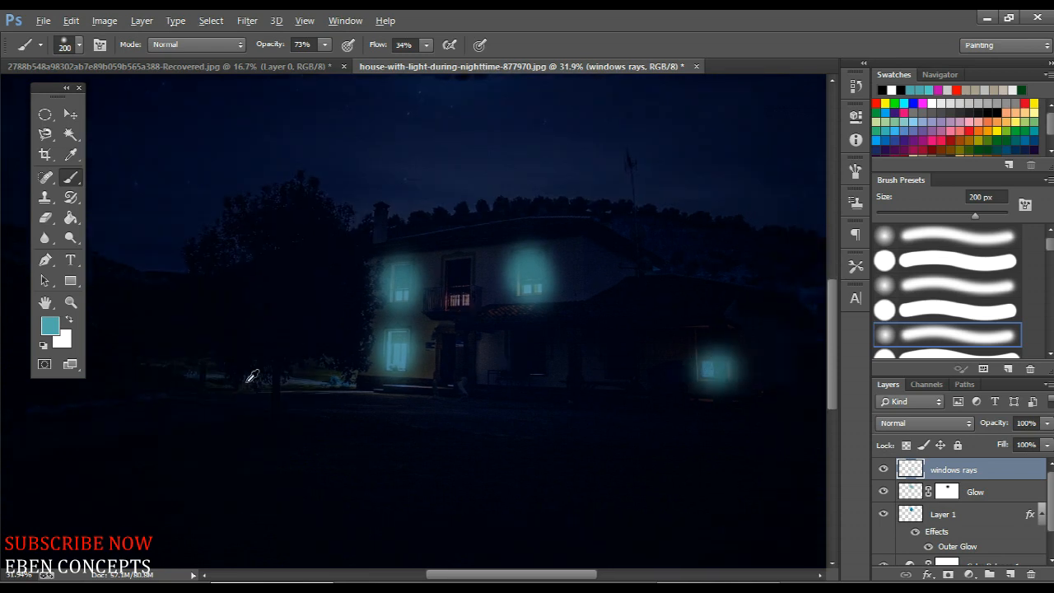
Step: Set the windows rays layer's blend mode to Color Dodge and switch to the Move tool
scroll(252, 379, down, 2)
scroll(252, 381, up, 2)
click(927, 424)
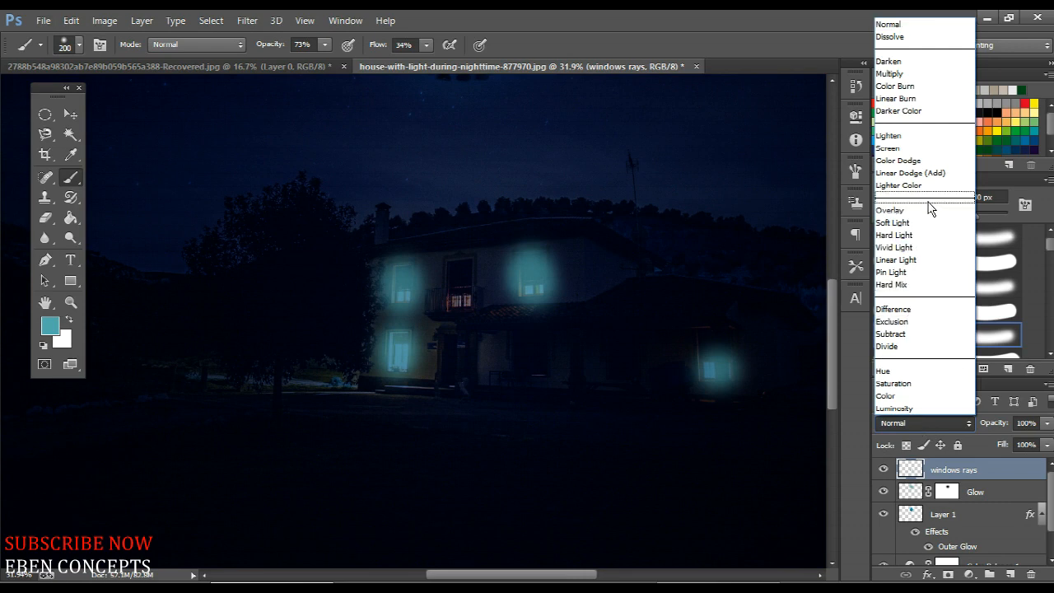
click(921, 159)
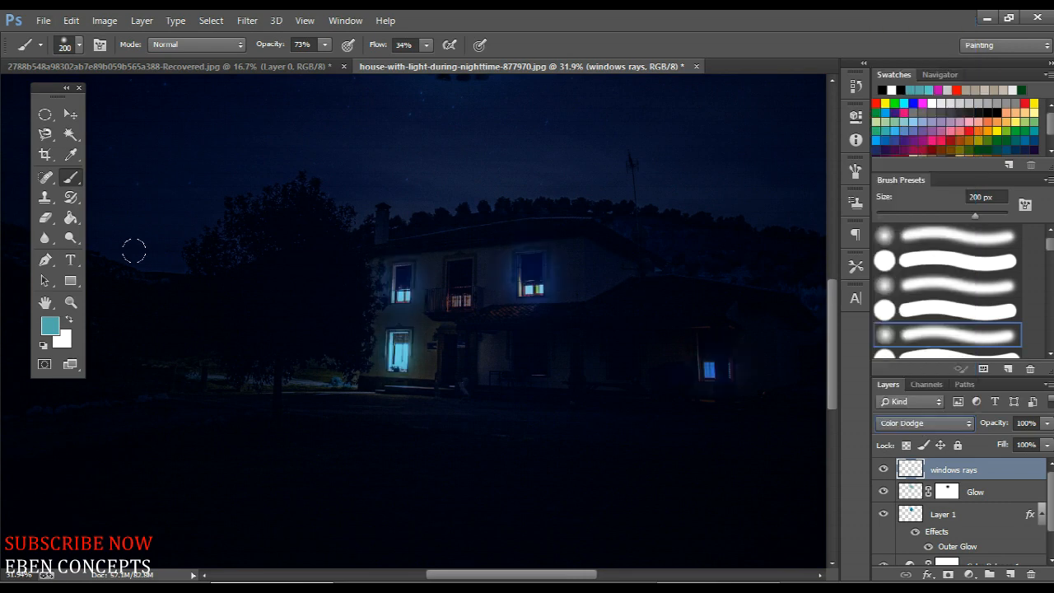
click(71, 115)
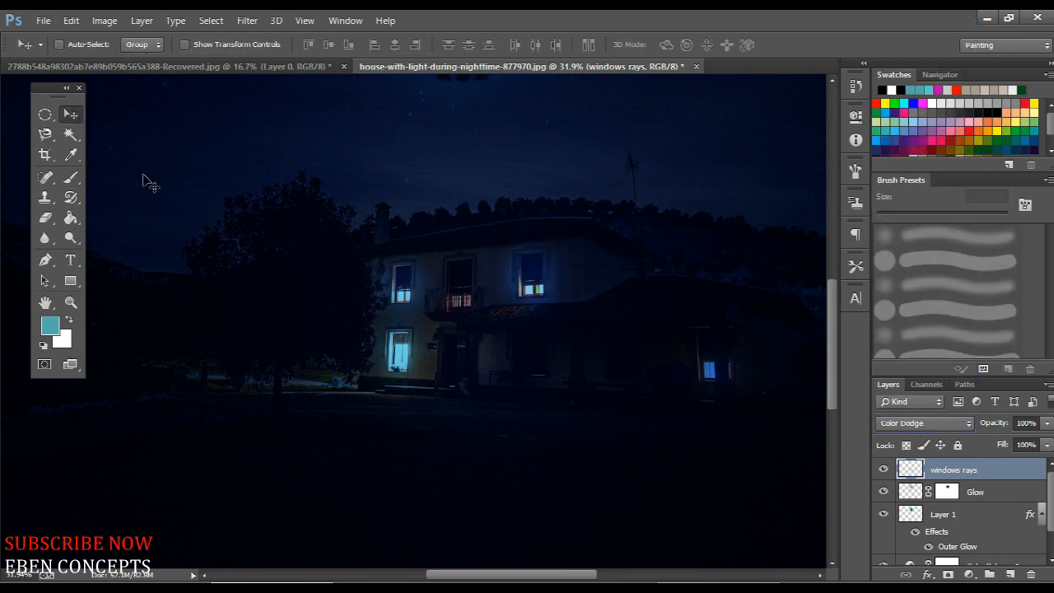
Step: Compare the image with and without the windows rays layer and check the glow across the whole composition
click(884, 470)
click(884, 470)
click(884, 470)
click(884, 470)
scroll(463, 349, down, 4)
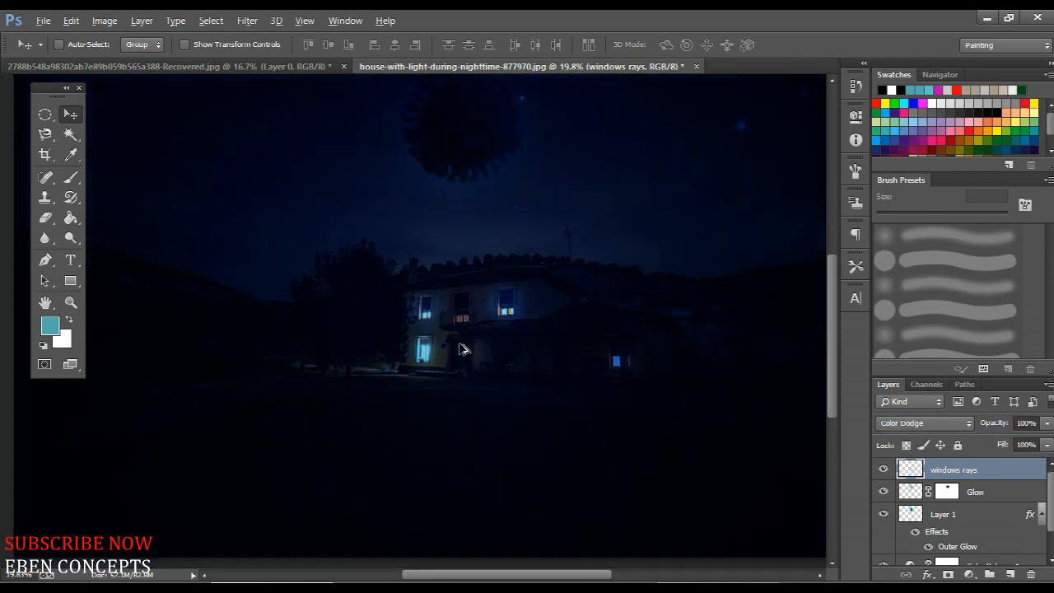
scroll(463, 349, down, 1)
scroll(464, 349, up, 1)
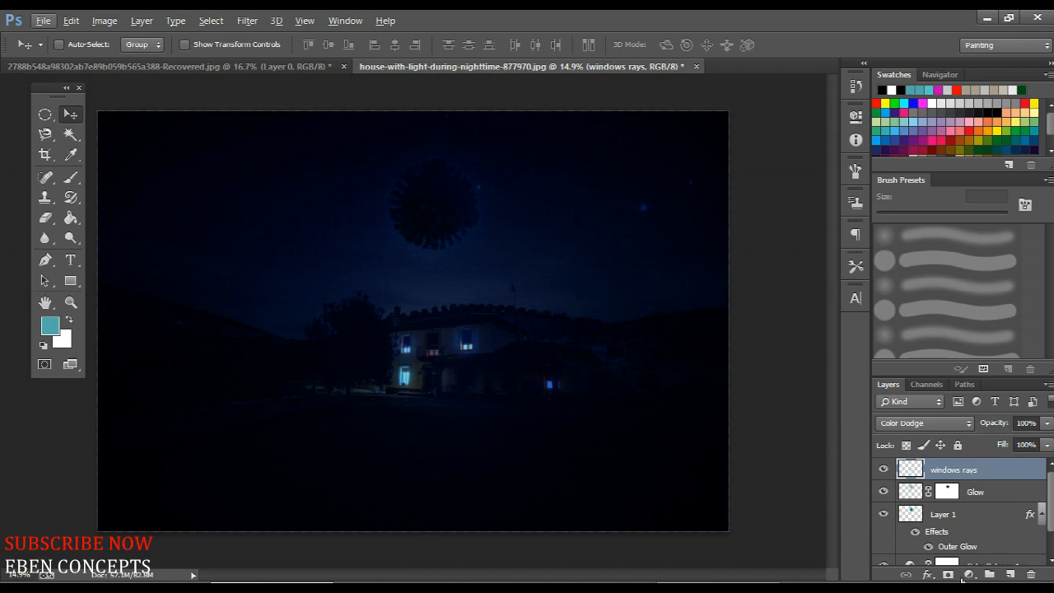
Step: Add a linear teal-to-transparent Gradient Fill layer at a -90° angle above windows rays and set its blend mode to Vivid Light
click(970, 575)
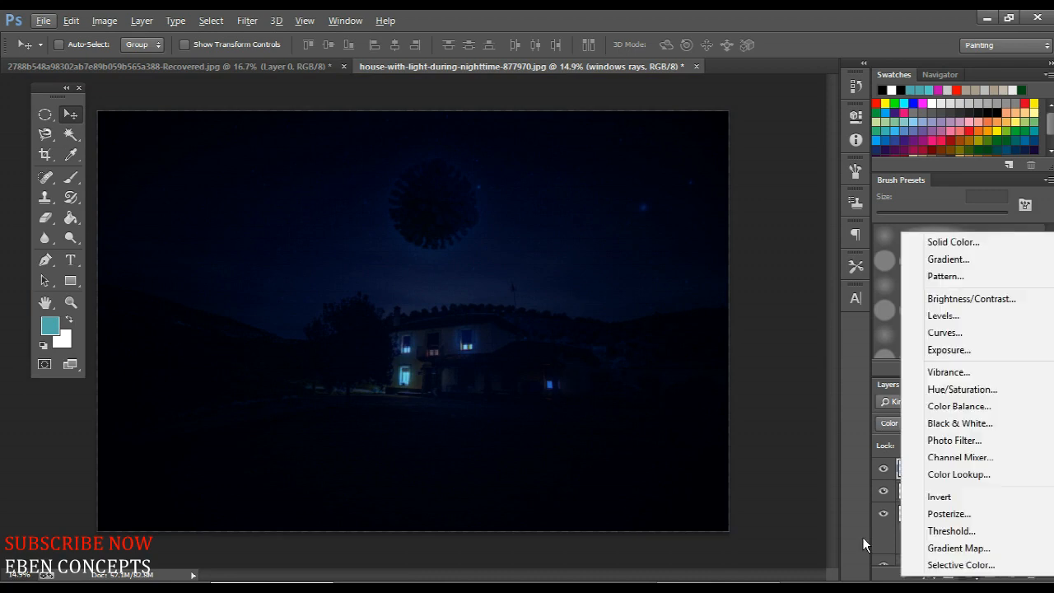
click(951, 259)
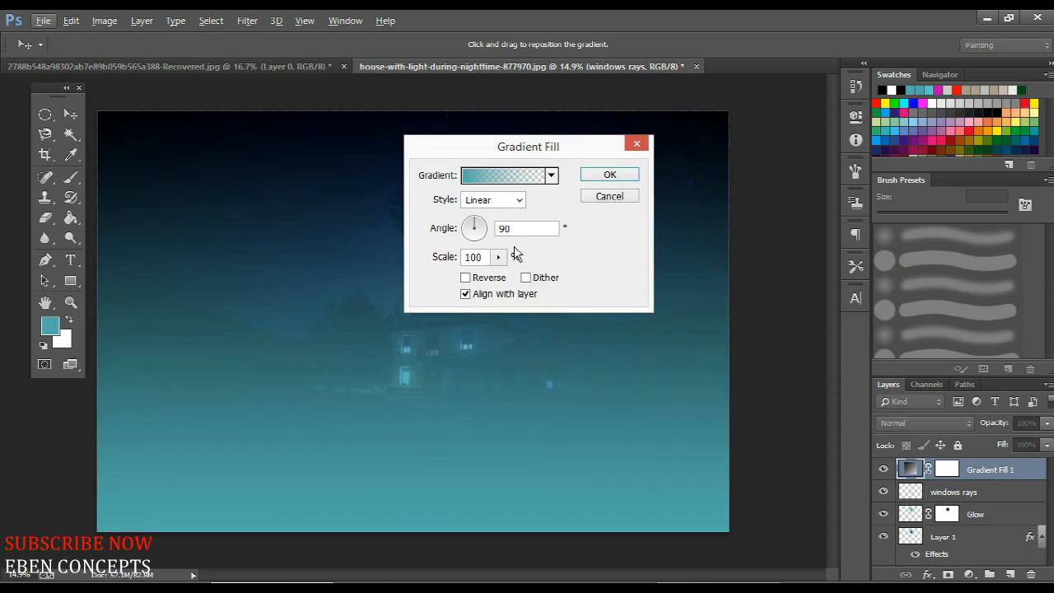
click(478, 245)
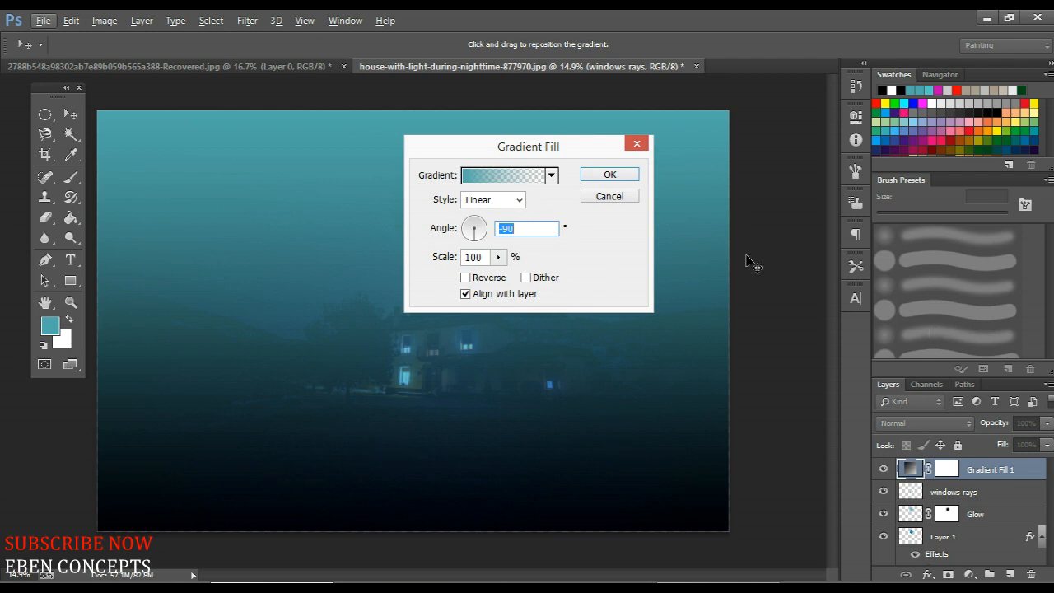
click(606, 176)
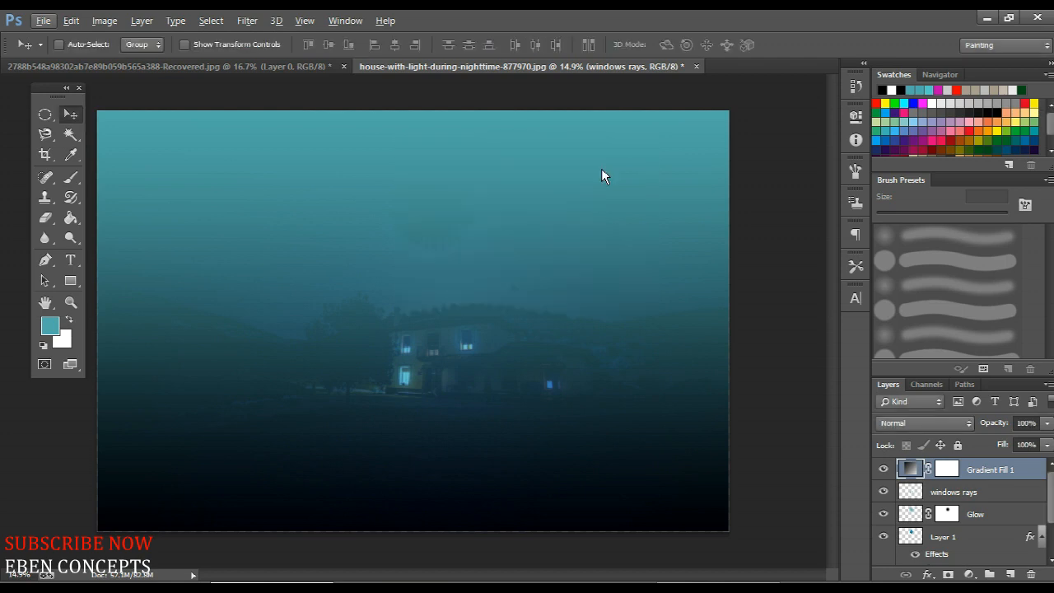
click(959, 424)
click(925, 247)
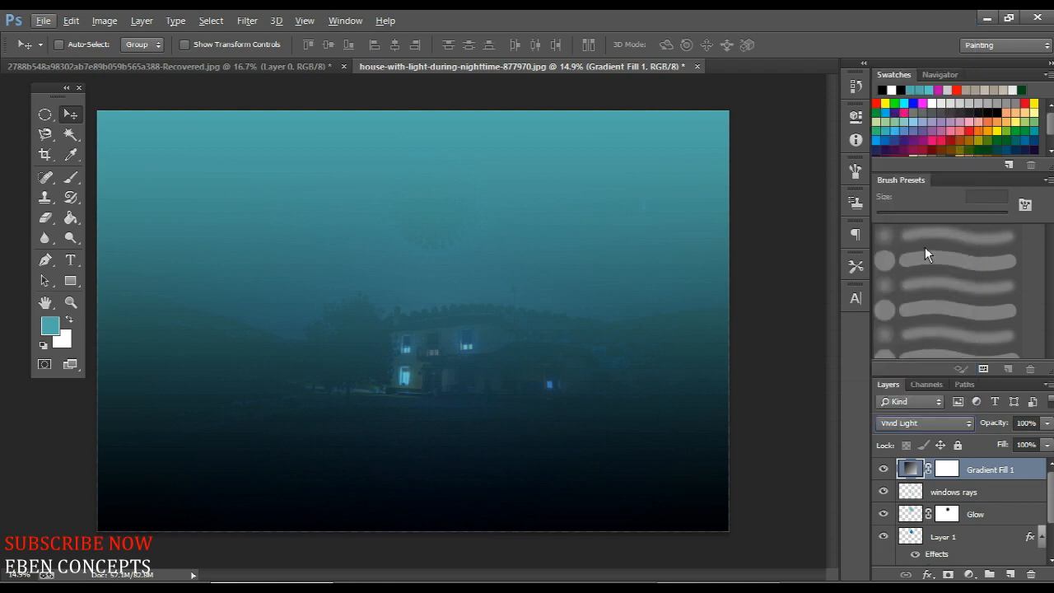
Step: Compare the image with and without the Gradient Fill 1 layer, keeping that layer visible and selected
click(884, 469)
click(883, 469)
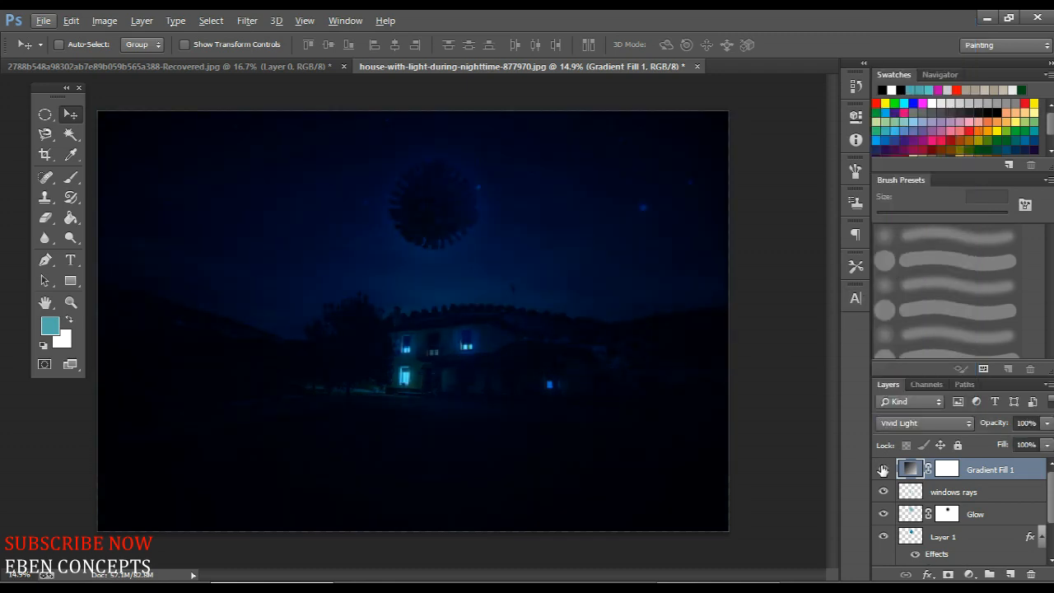
click(883, 469)
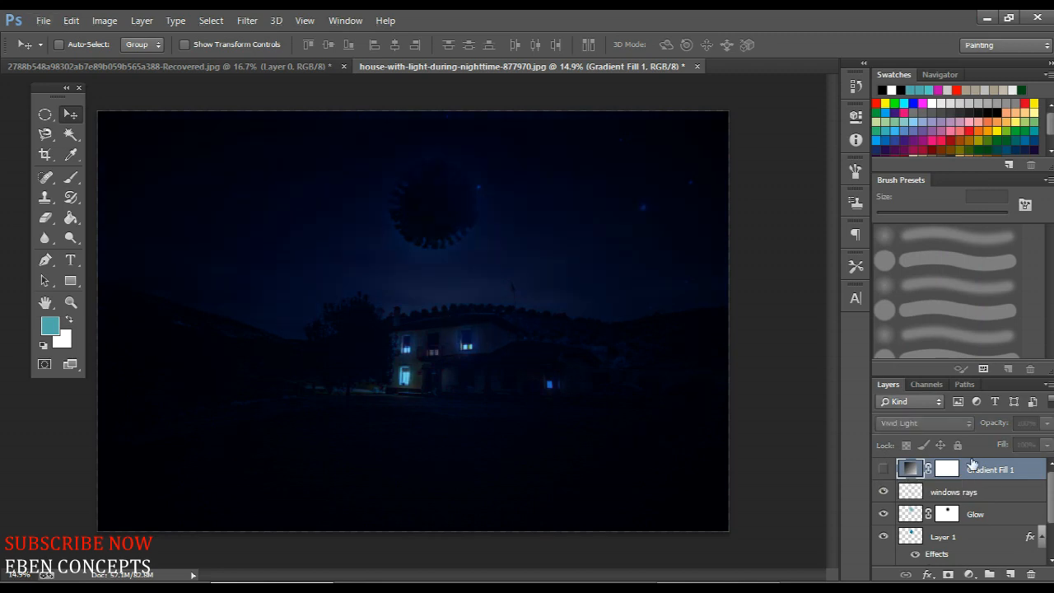
click(883, 468)
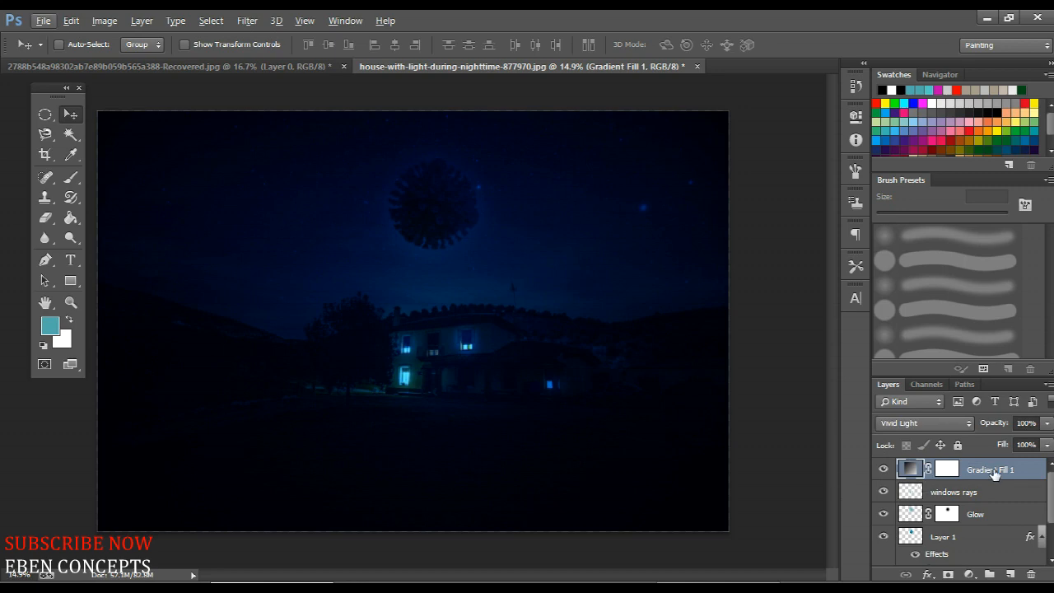
click(970, 495)
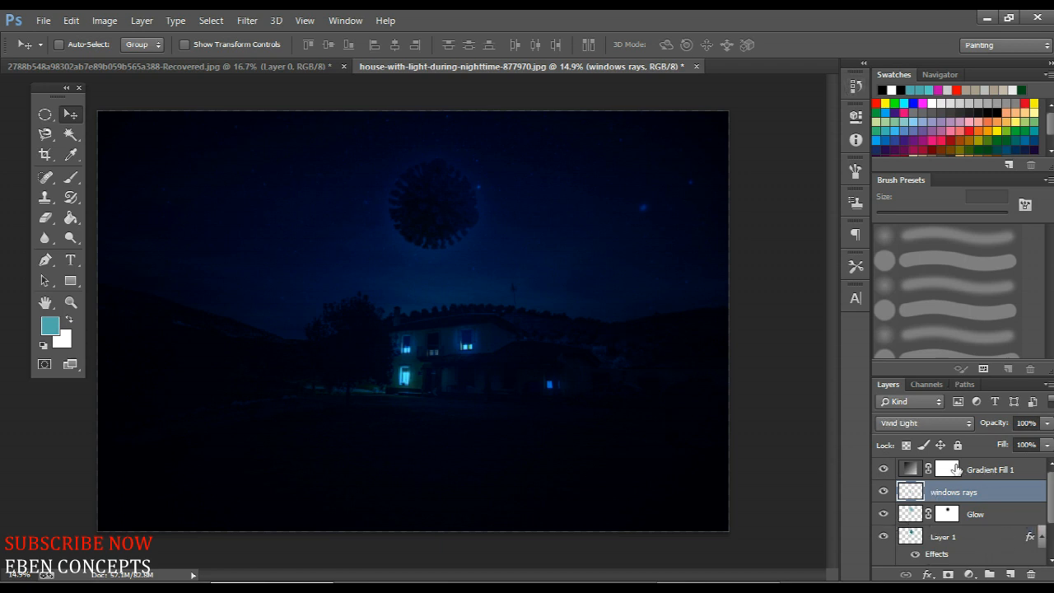
click(955, 470)
key(alt)
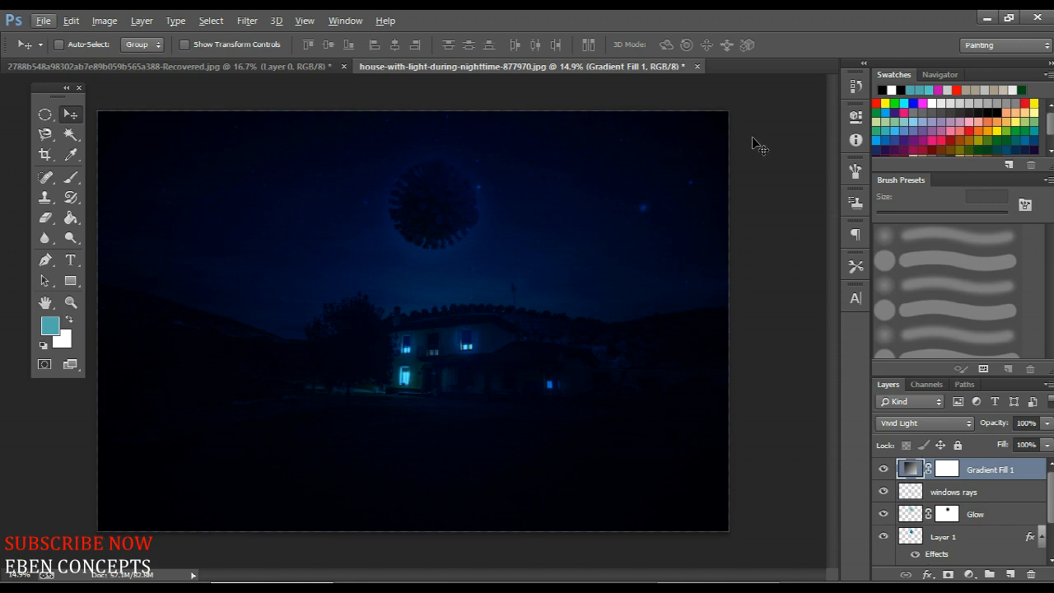
Step: Examine the virus moon, sky and house windows up close and in the full composition
click(318, 65)
key(ctrl+Tab)
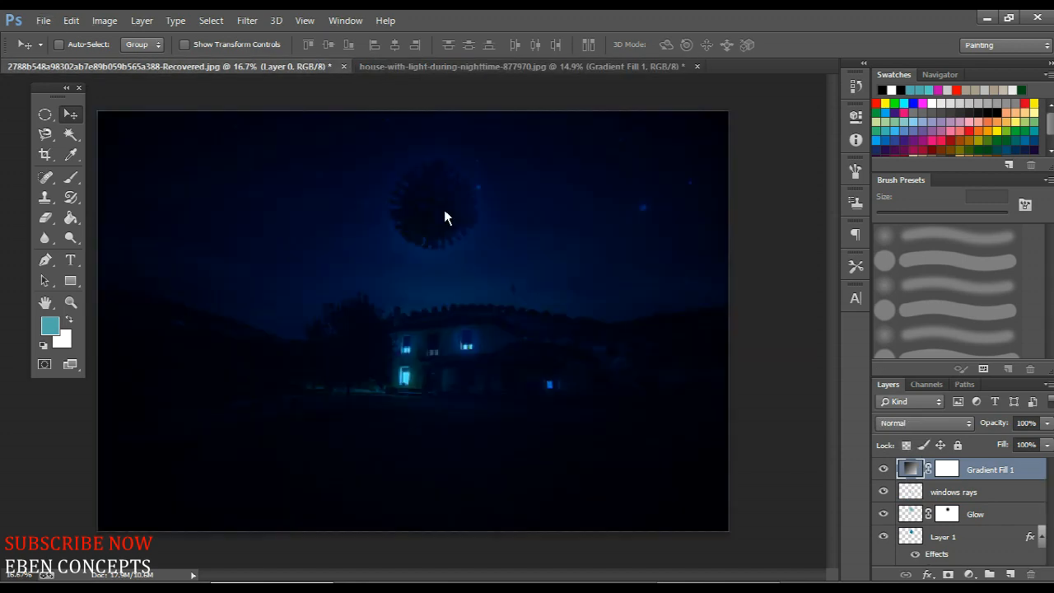
scroll(445, 212, up, 2)
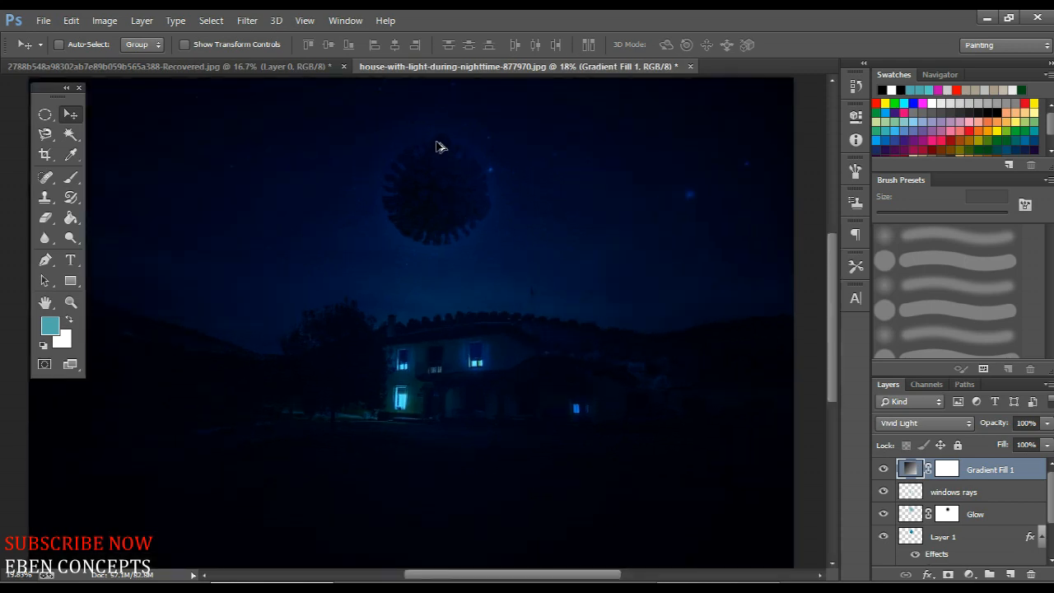
scroll(439, 149, up, 2)
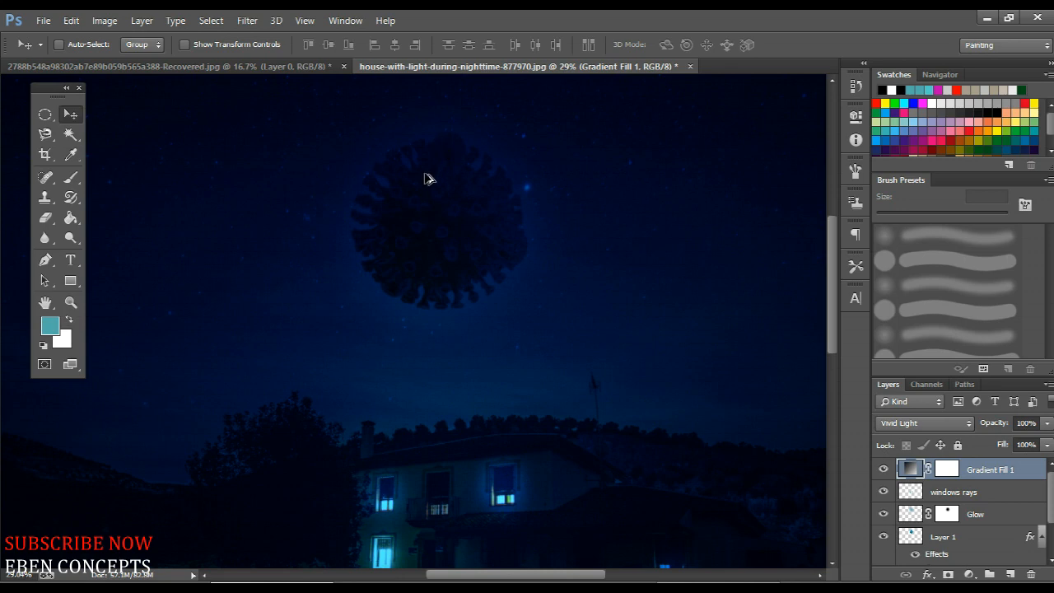
scroll(425, 185, down, 2)
scroll(422, 190, down, 4)
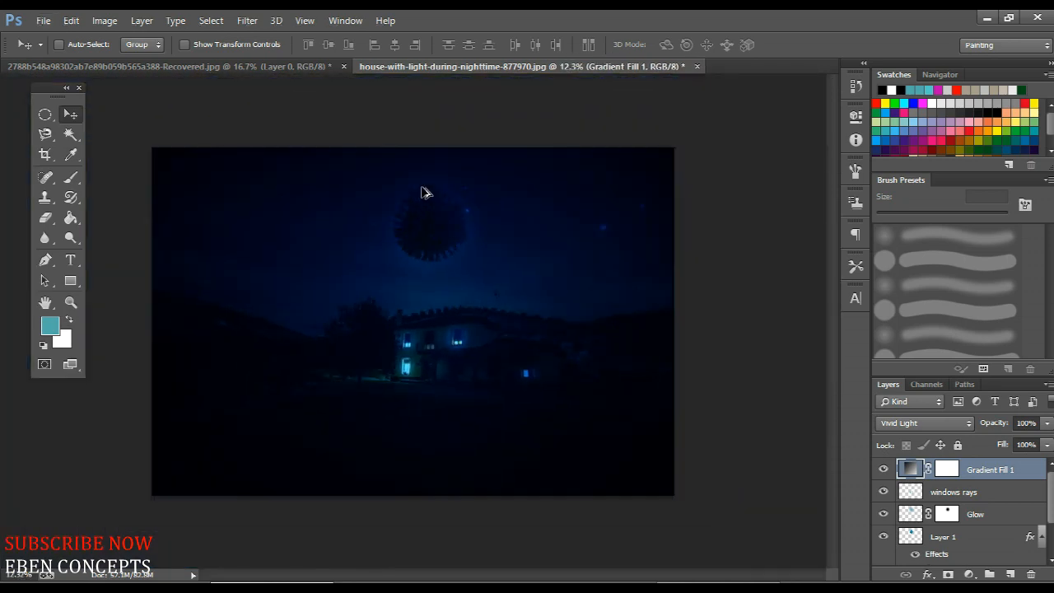
scroll(784, 97, up, 1)
scroll(785, 98, up, 5)
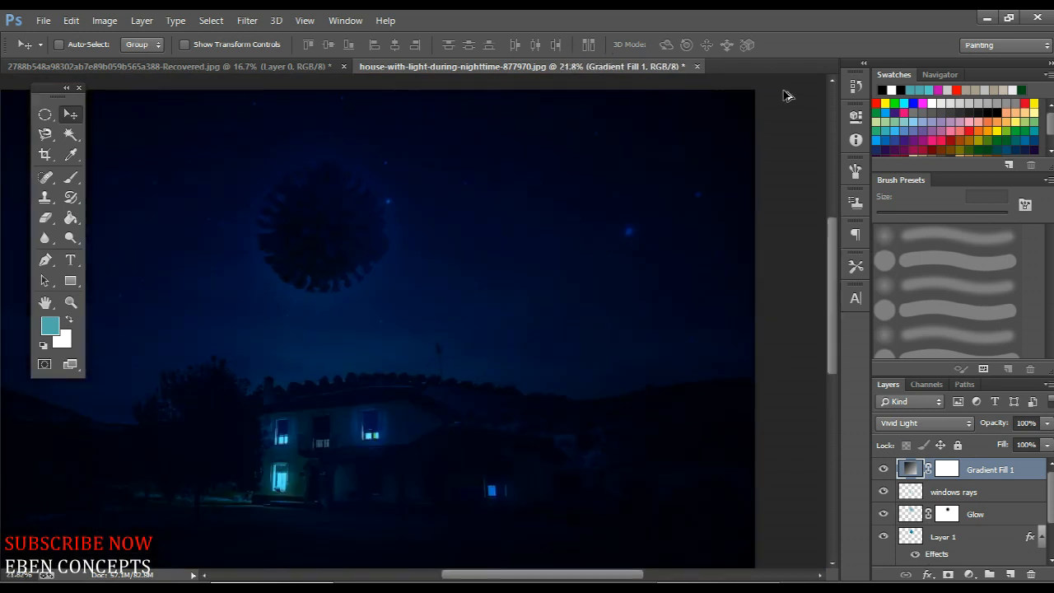
scroll(784, 98, down, 6)
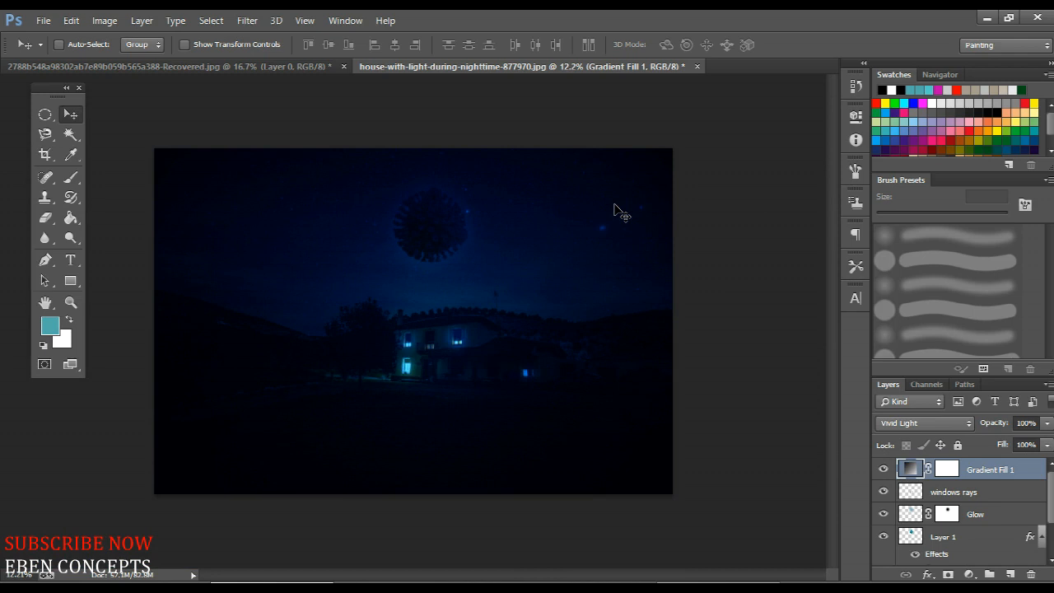
Step: Select all layers from Gradient Fill 1 down to Layer 0
scroll(972, 558, down, 3)
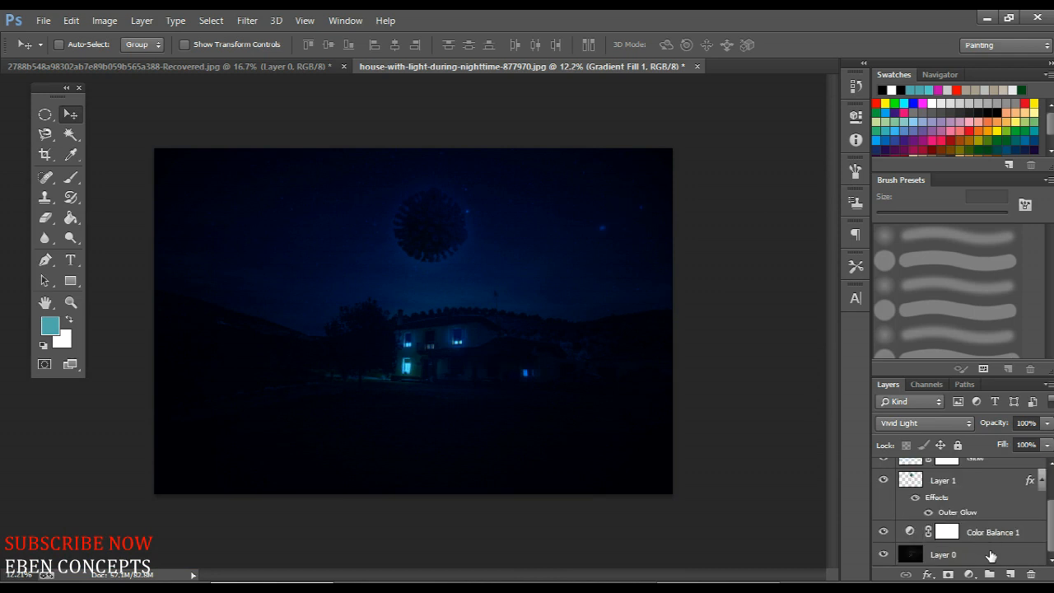
shift+click(991, 557)
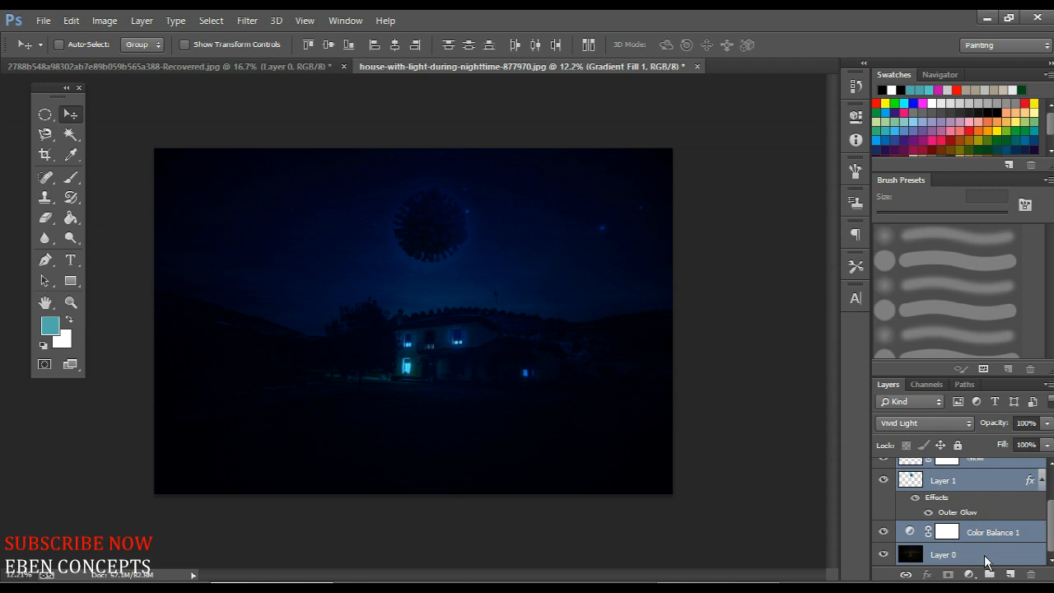
right_click(986, 560)
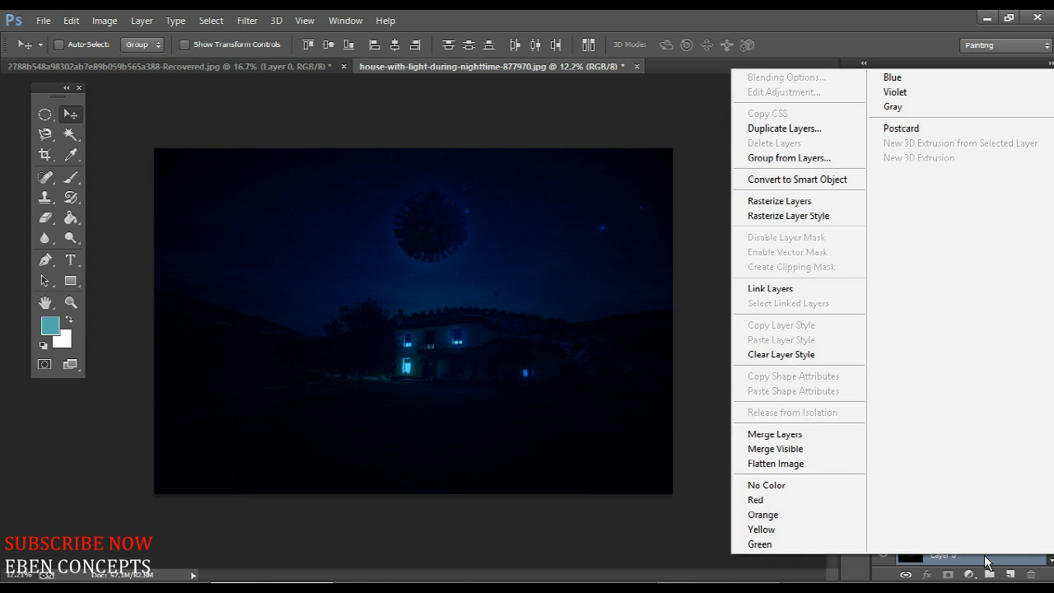
click(624, 547)
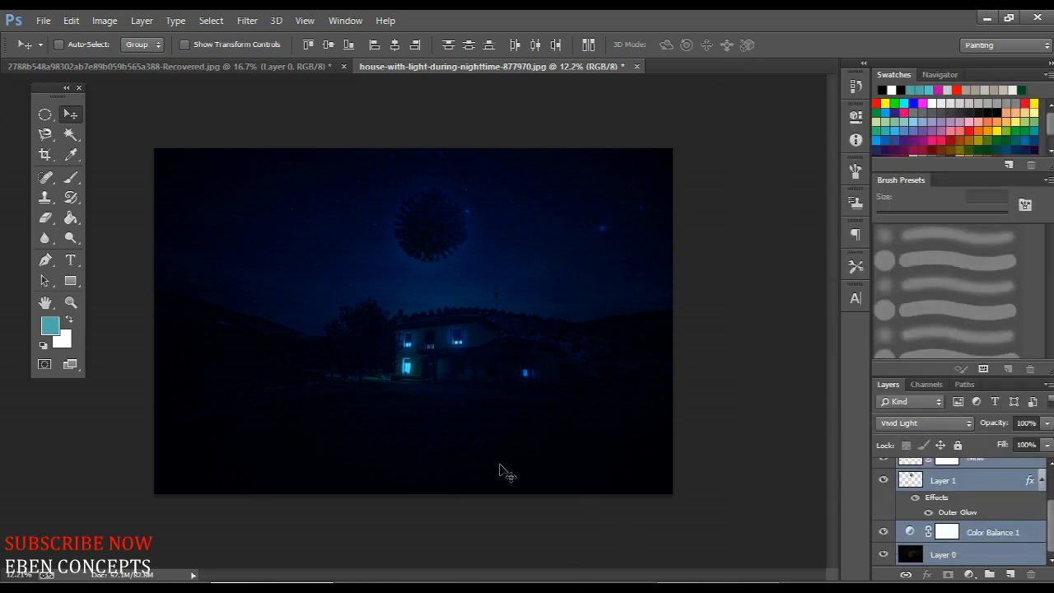